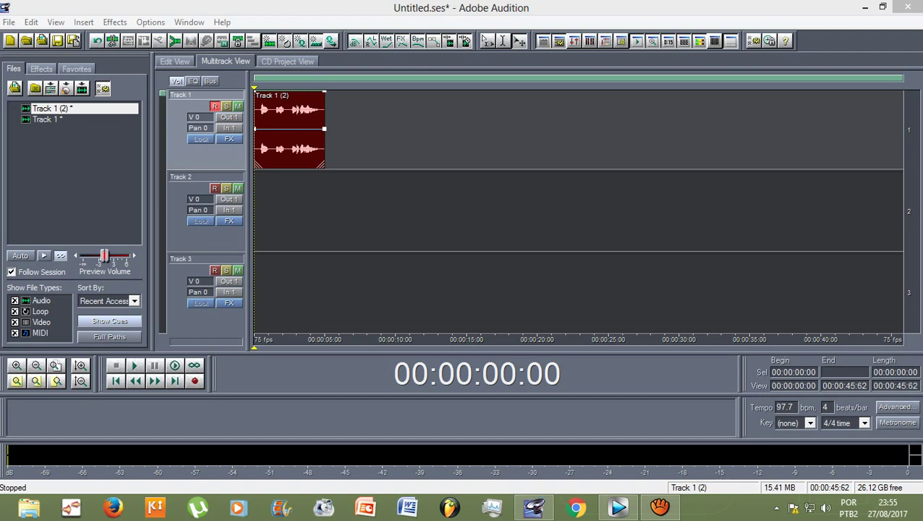
Apply Studio Reverb with the Vocal Reverb (medium) preset to the Track 1 (2) recording from about 00:00:00:31 to 00:00:04:50
key(space)
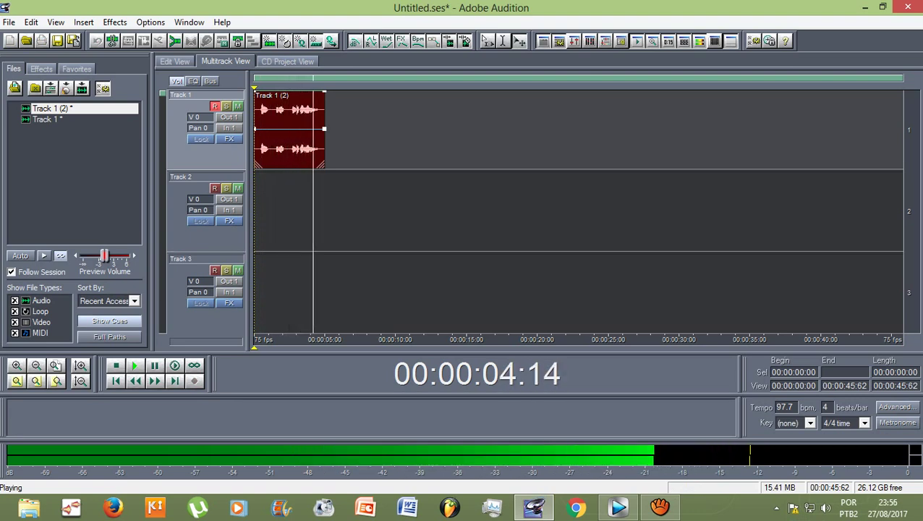
double_click(272, 159)
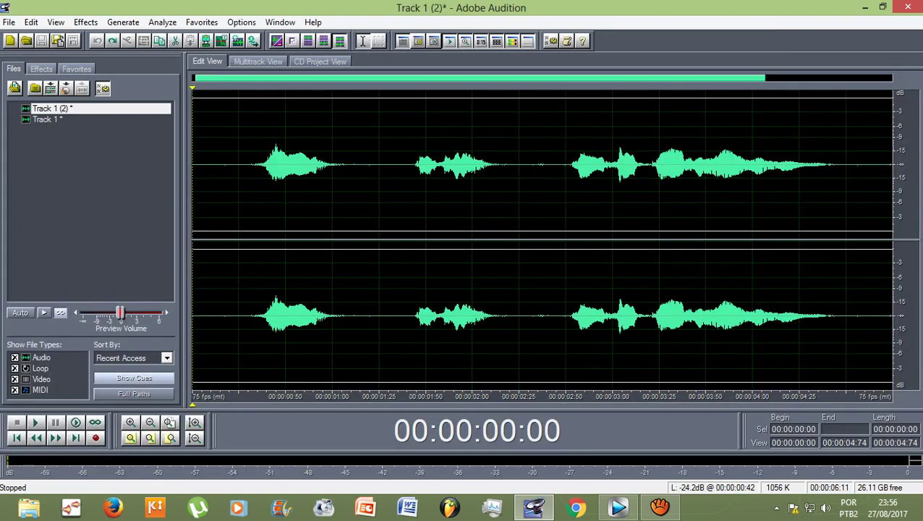
drag(252, 167, 846, 166)
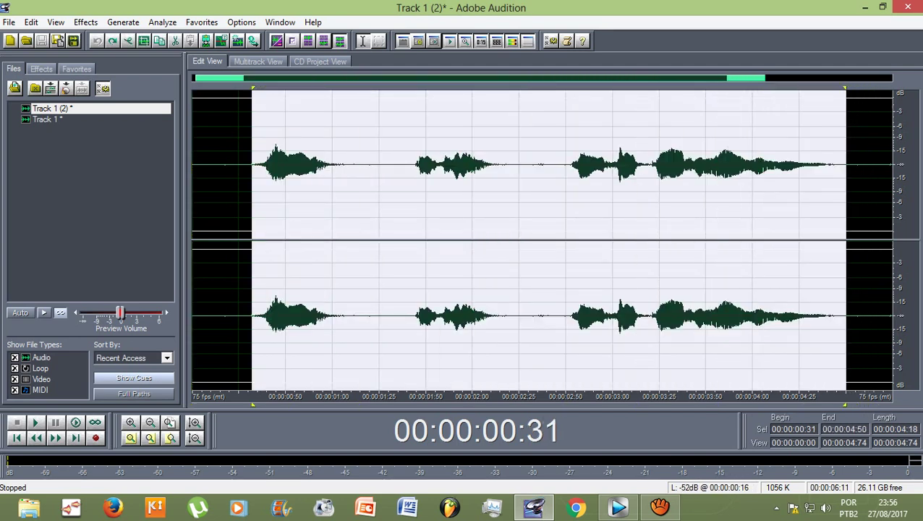
click(85, 22)
mouse_move(116, 103)
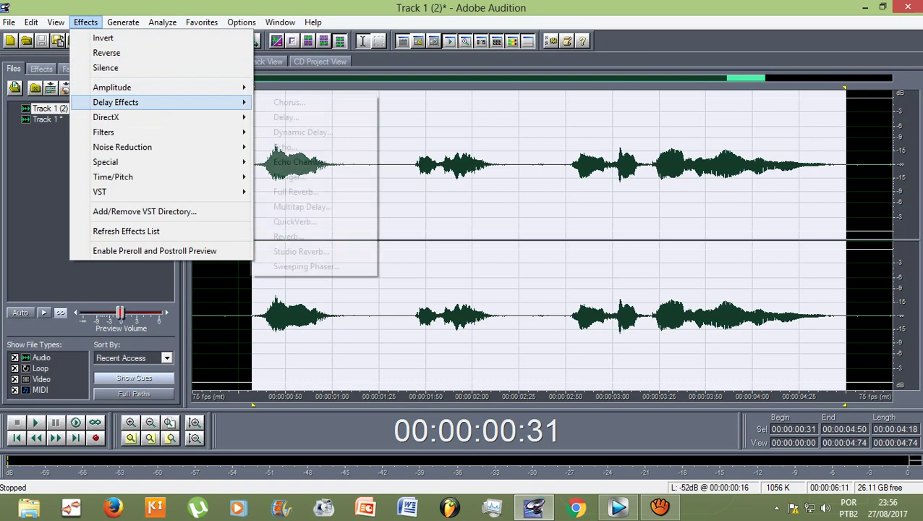
click(301, 251)
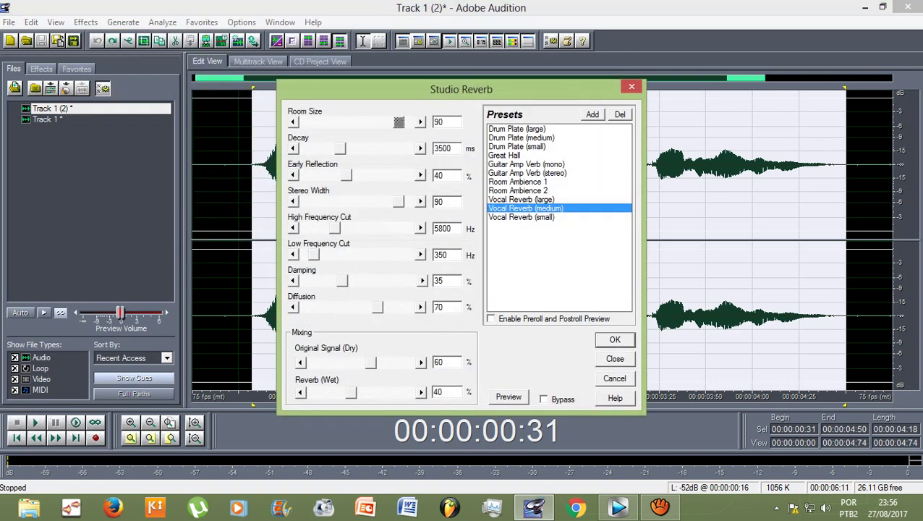
click(614, 339)
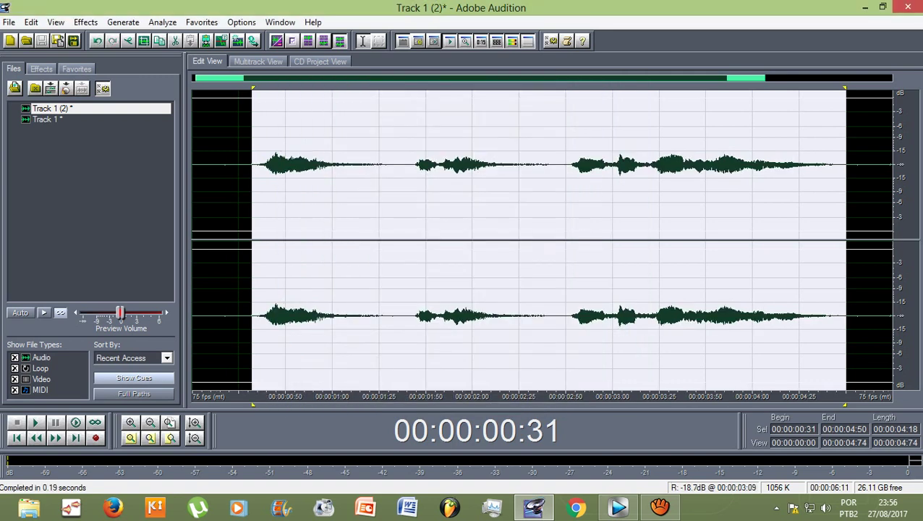
Play the selection with Studio Reverb, play it with the effect undone, and play it once more with the effect redone
key(space)
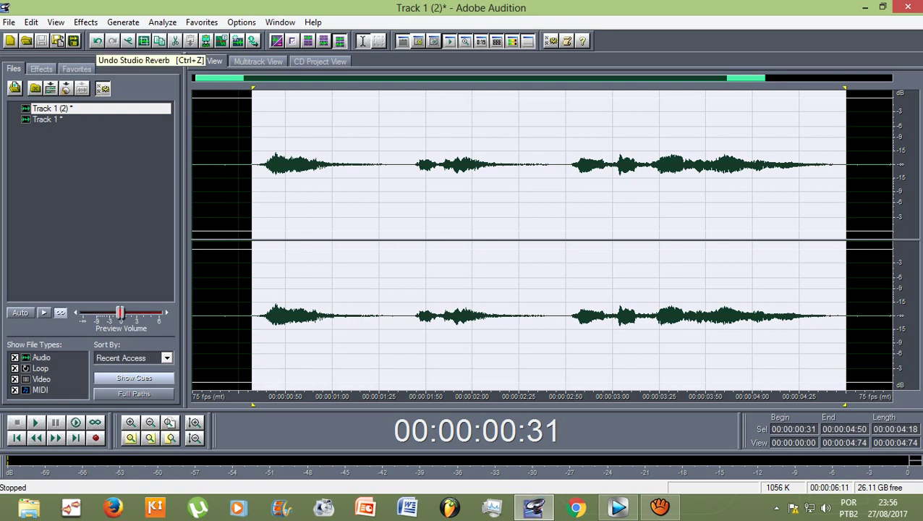
click(97, 40)
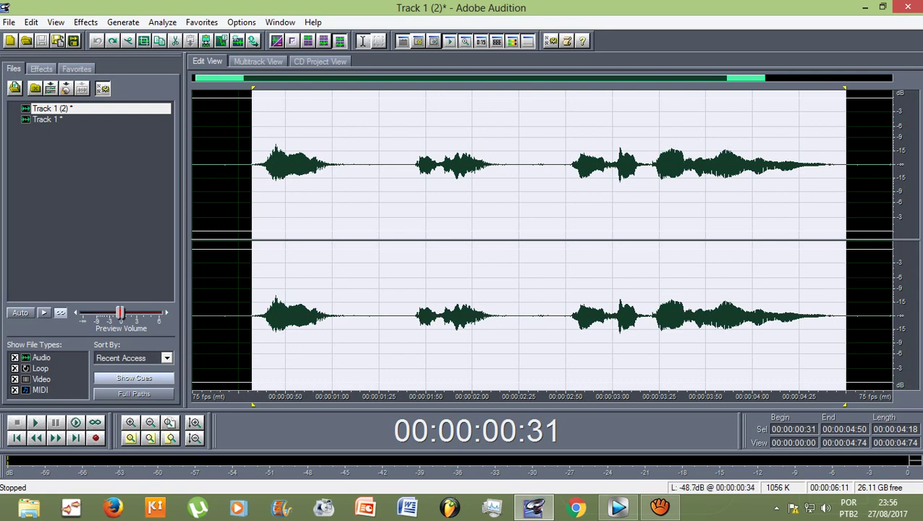
key(space)
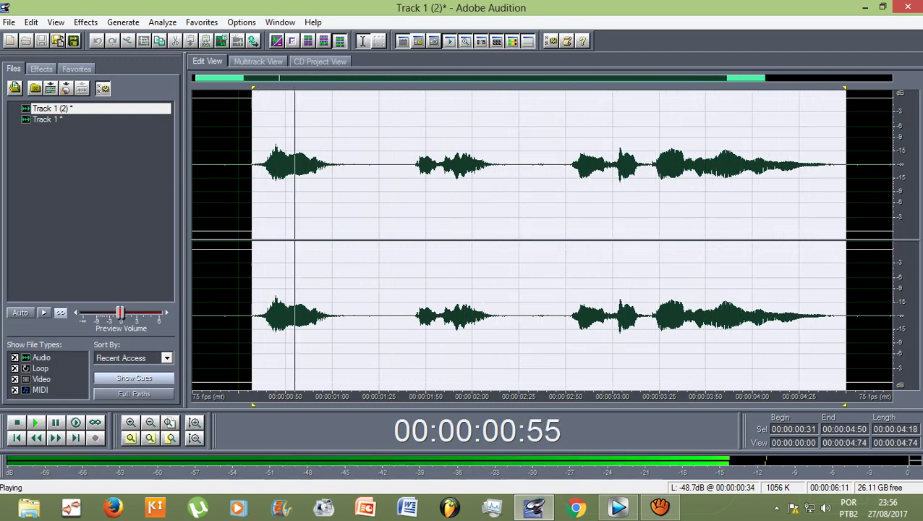
key(space)
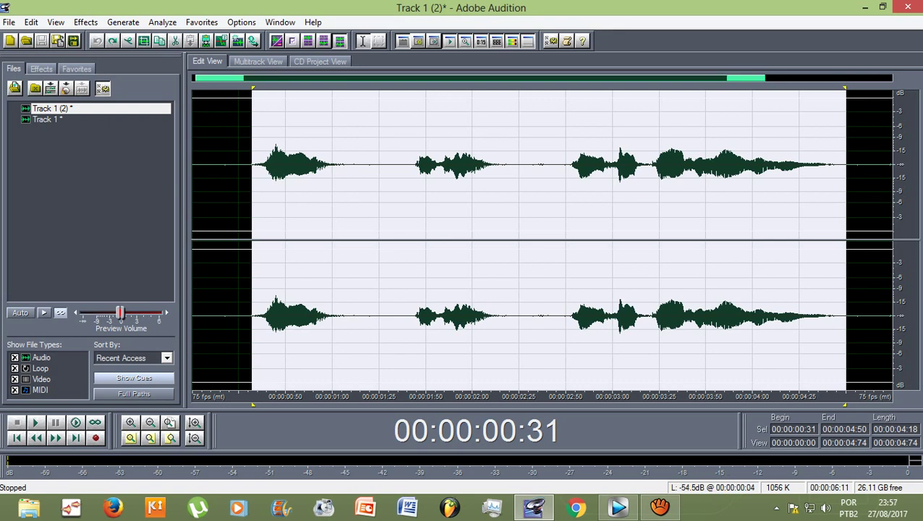
click(112, 41)
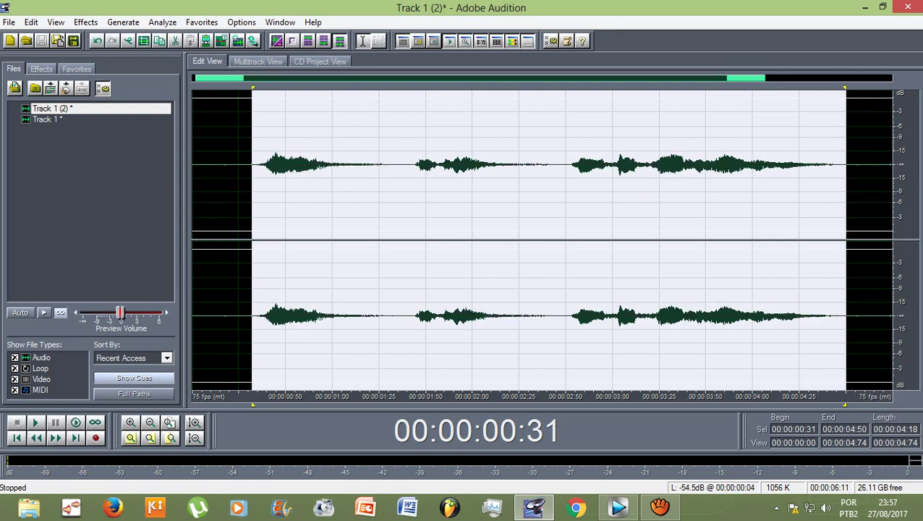
key(space)
key(space)
key(space)
Undo Studio Reverb to listen to the dry voice again, and redo it to hear the processed version
key(ctrl+z)
key(space)
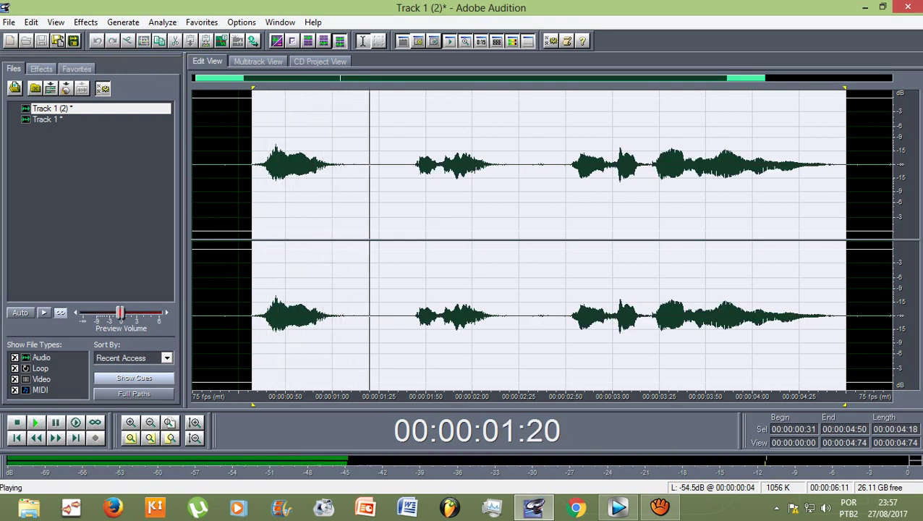
key(space)
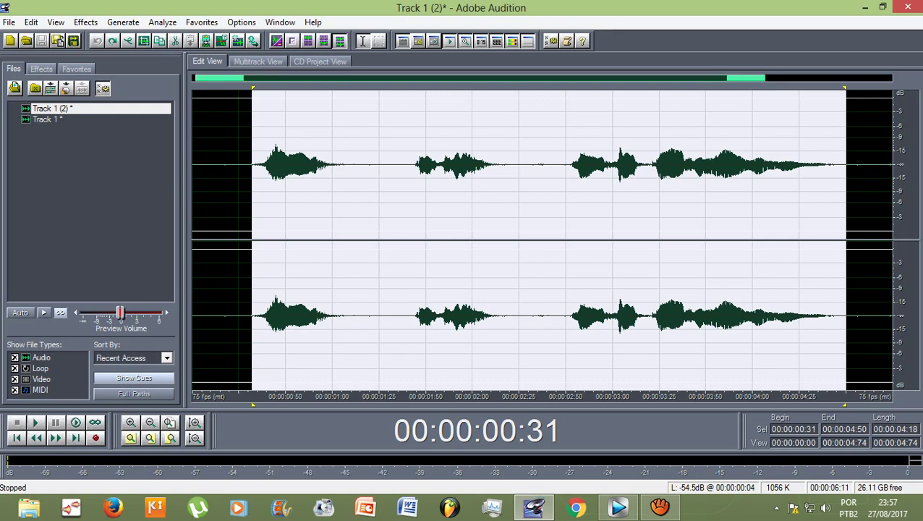
click(112, 41)
key(space)
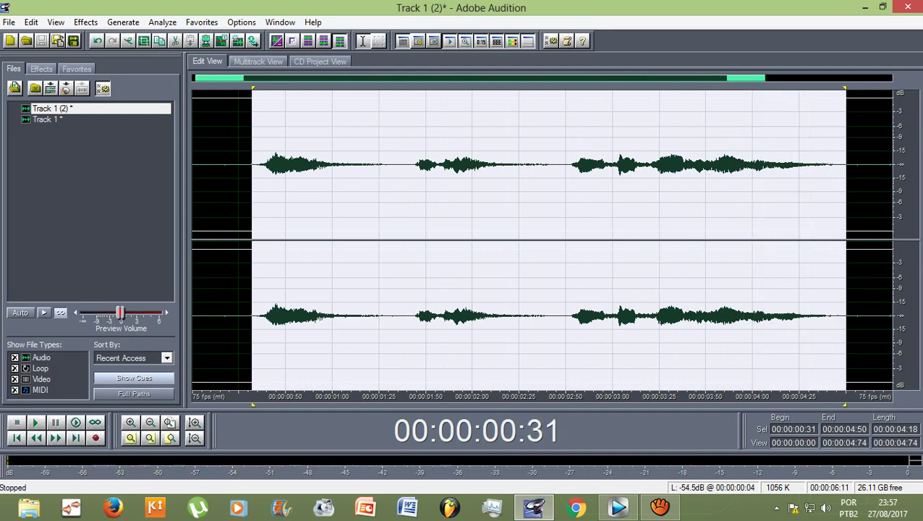
Return to the multitrack session, clear the time selection and place the playback cursor at the session start
click(258, 61)
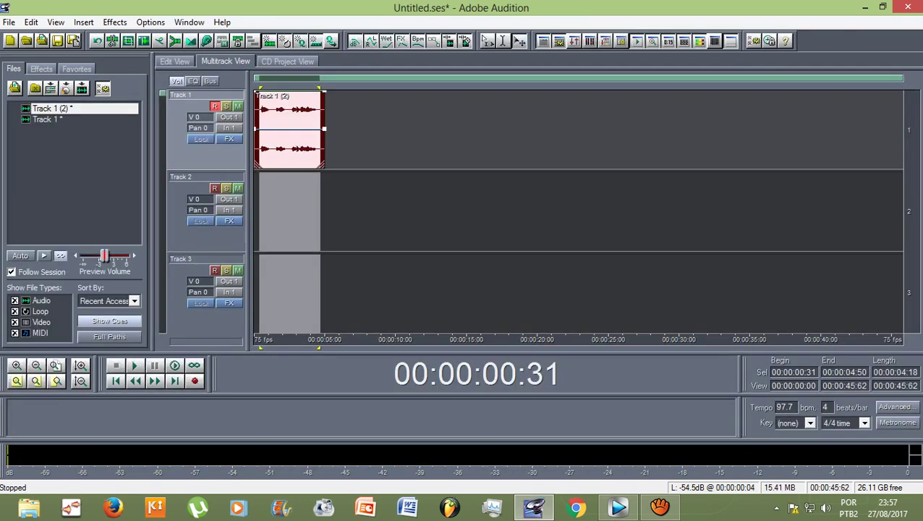
key(Escape)
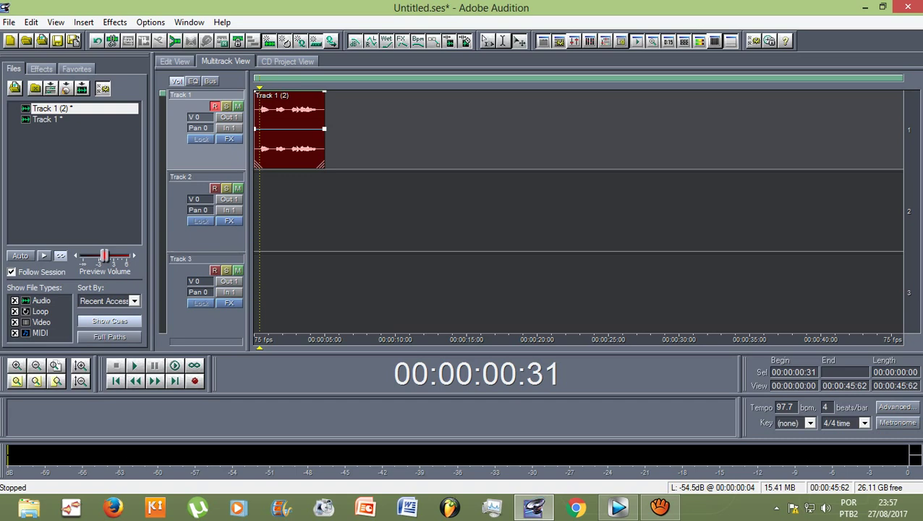
double_click(272, 133)
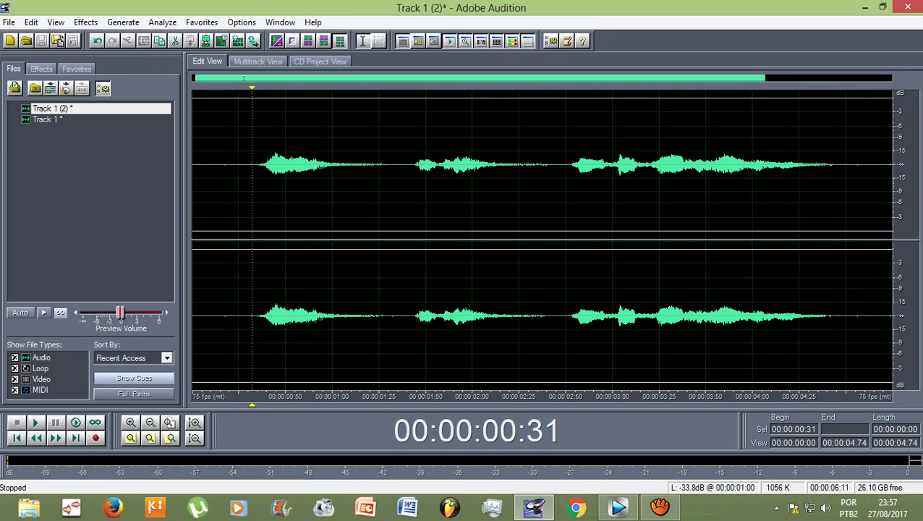
key(F12)
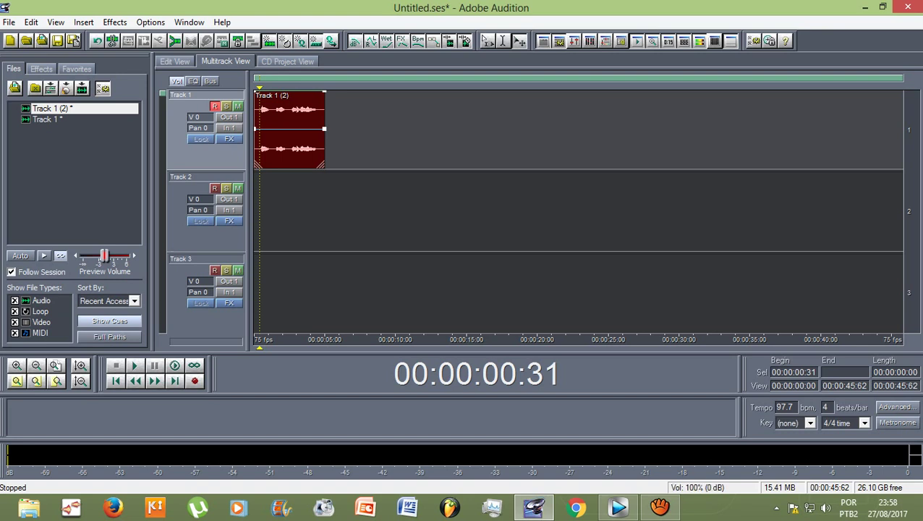
key(Home)
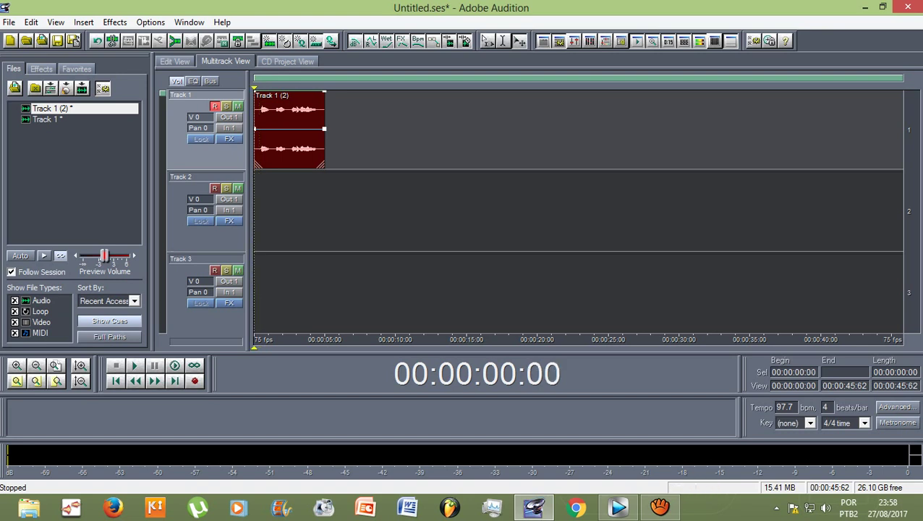
Record a new take over about the first 2.5 seconds of the clip on Track 1 and play it back
scroll(263, 94, up, 1)
drag(264, 77, 260, 78)
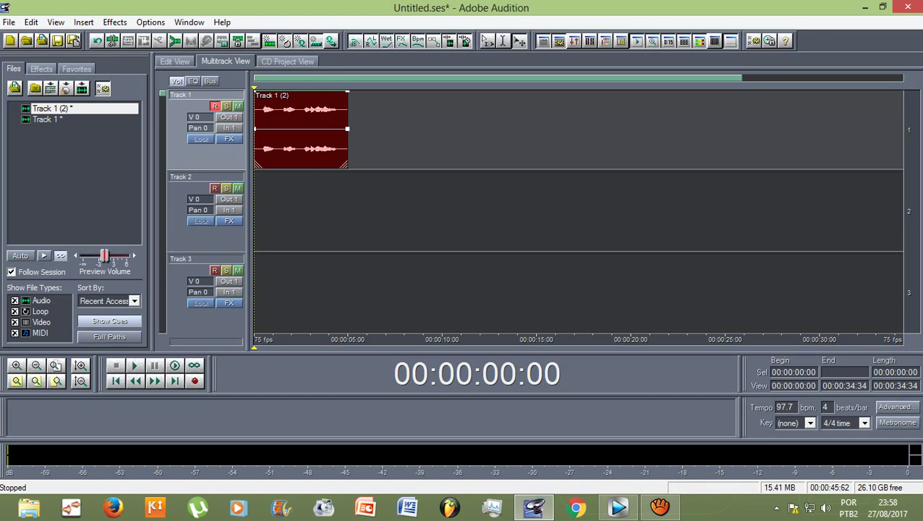
click(193, 380)
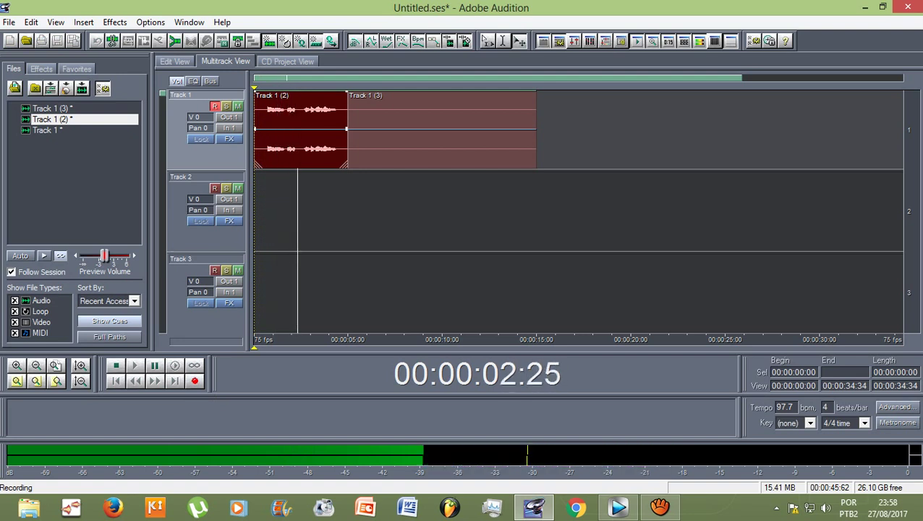
click(194, 378)
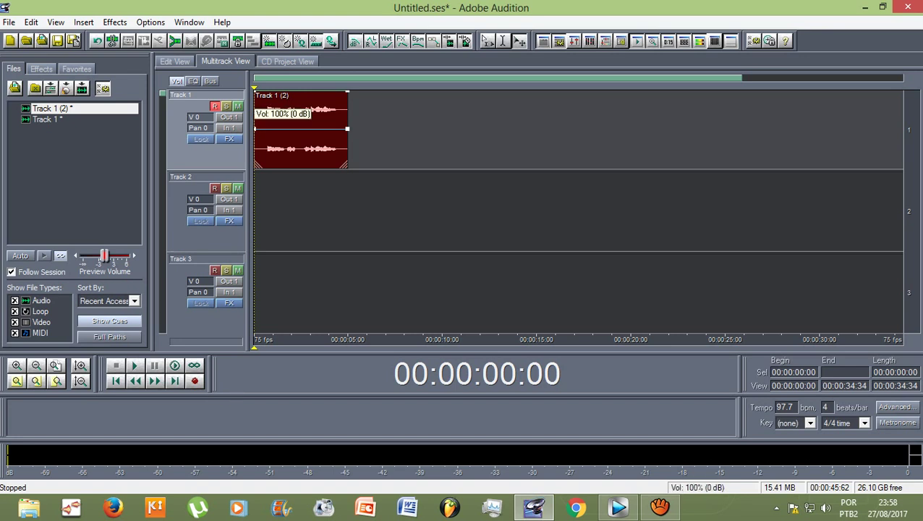
key(space)
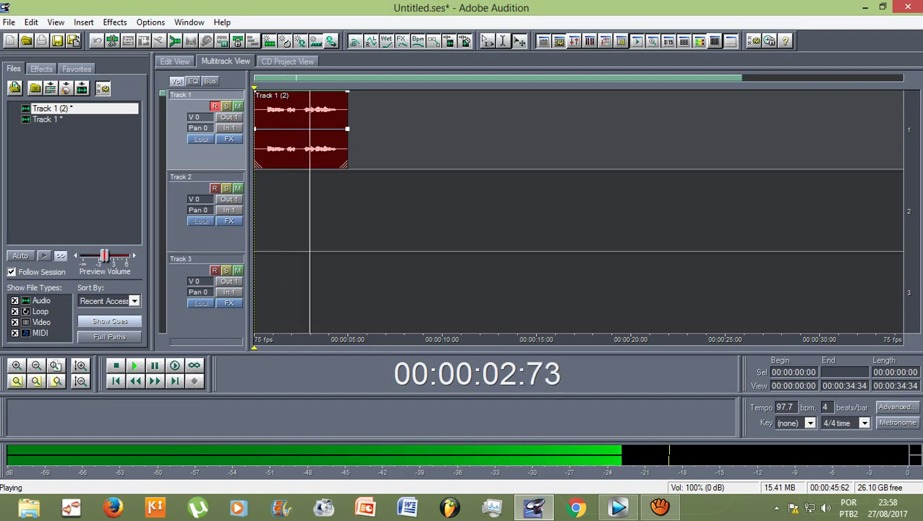
key(space)
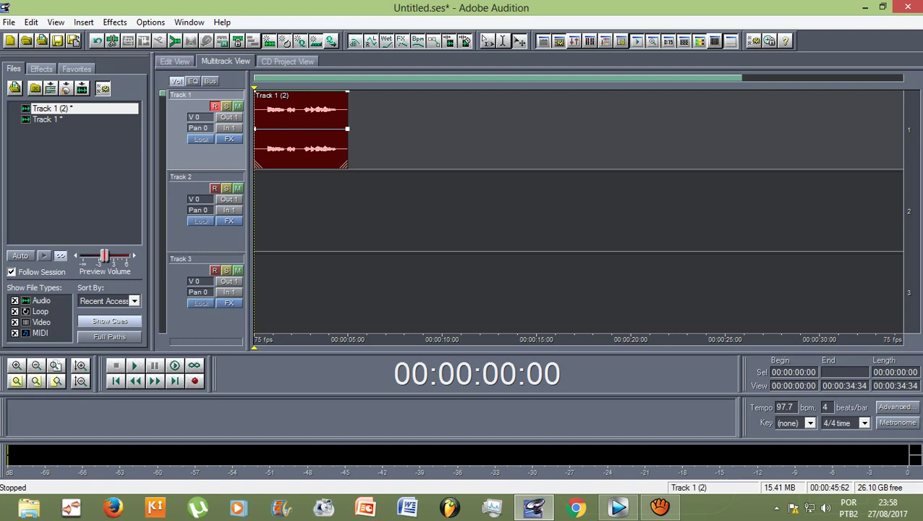
Open the re-recorded clip for waveform editing, play it with its last edit undone, and play it with that edit redone
double_click(295, 134)
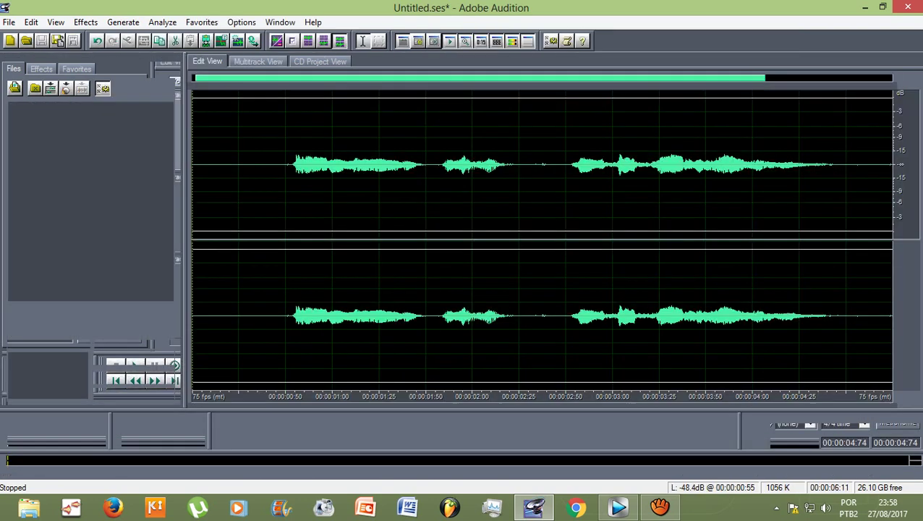
click(279, 138)
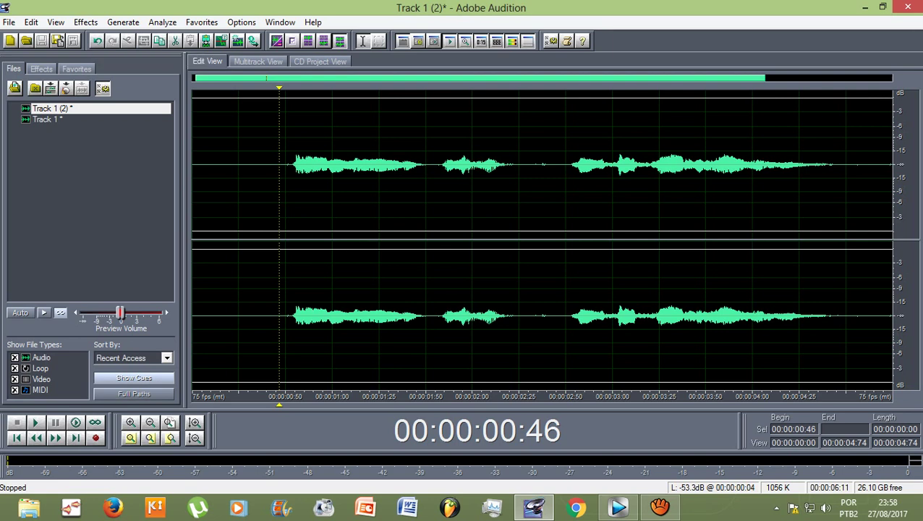
click(97, 41)
key(space)
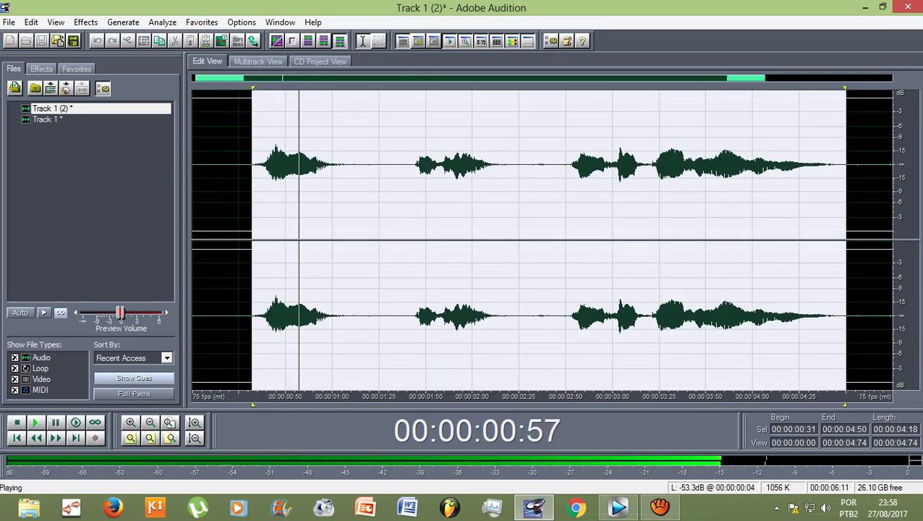
key(space)
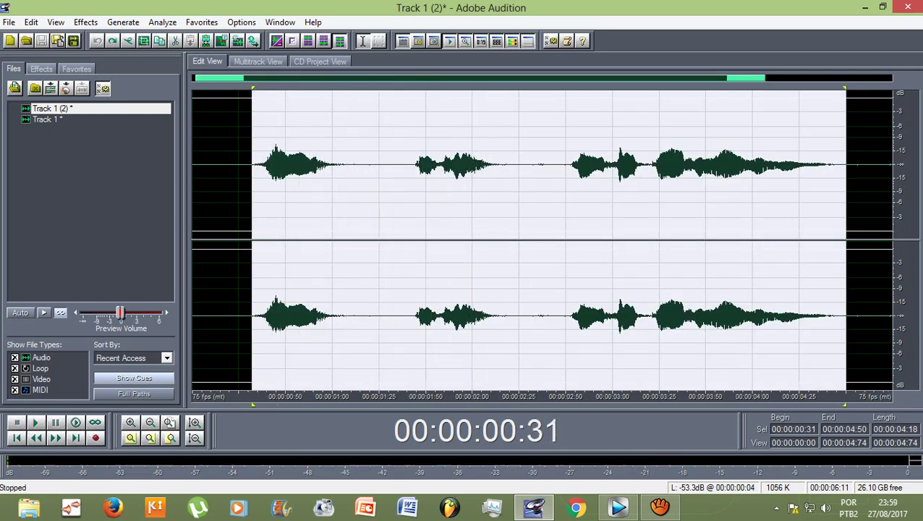
key(ctrl+shift+z)
key(space)
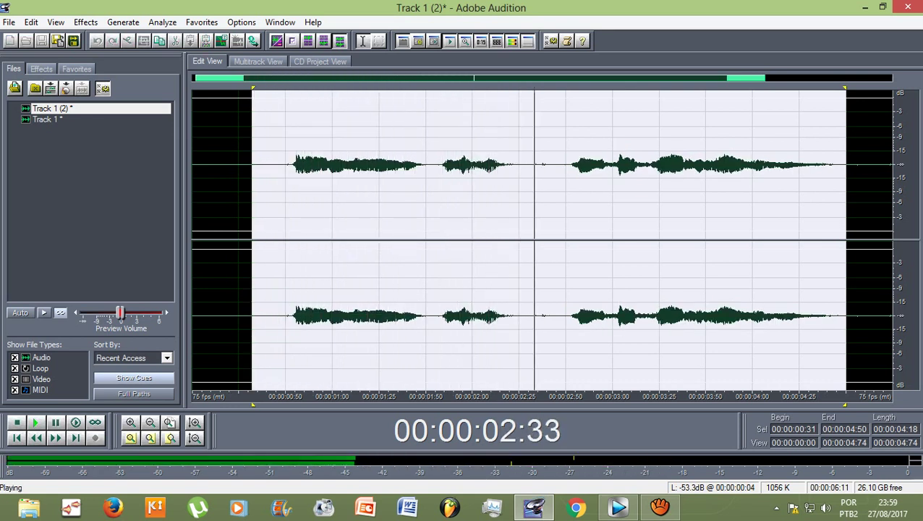
key(space)
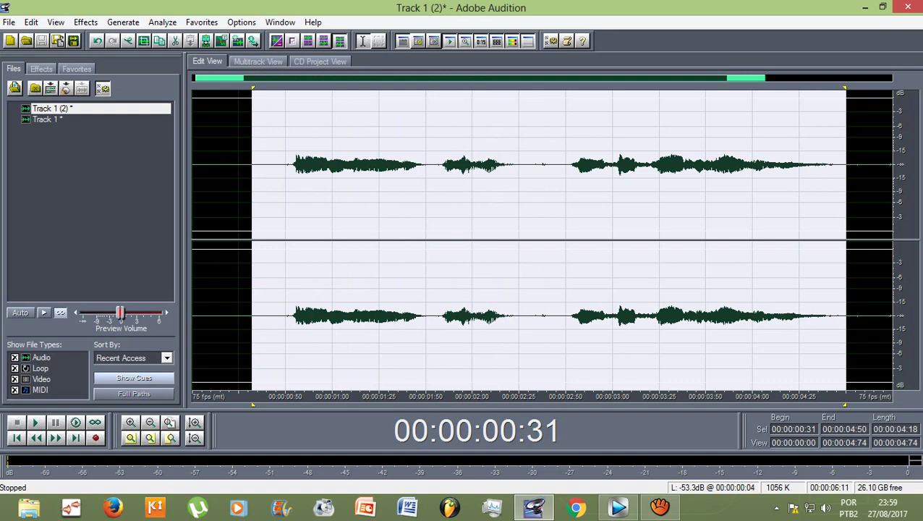
Delete the clip from Track 1 in the multitrack session and disarm recording on Track 2
click(258, 61)
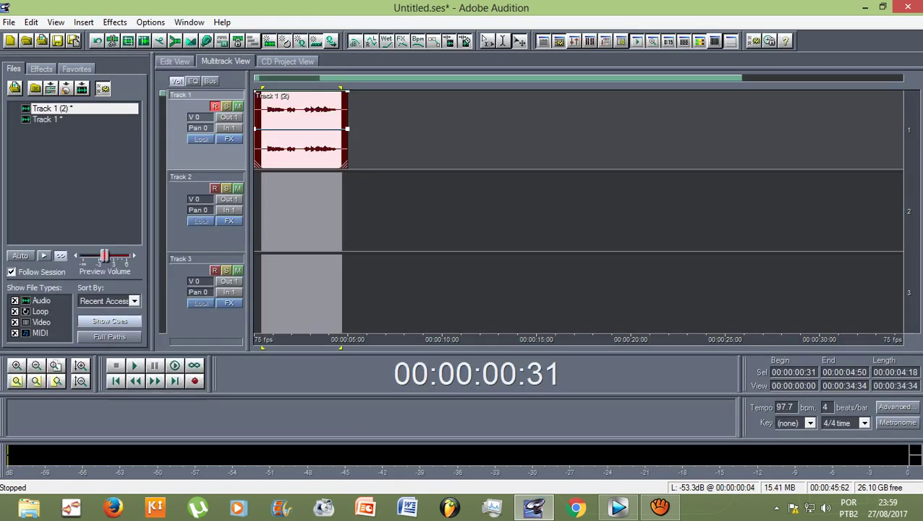
key(Escape)
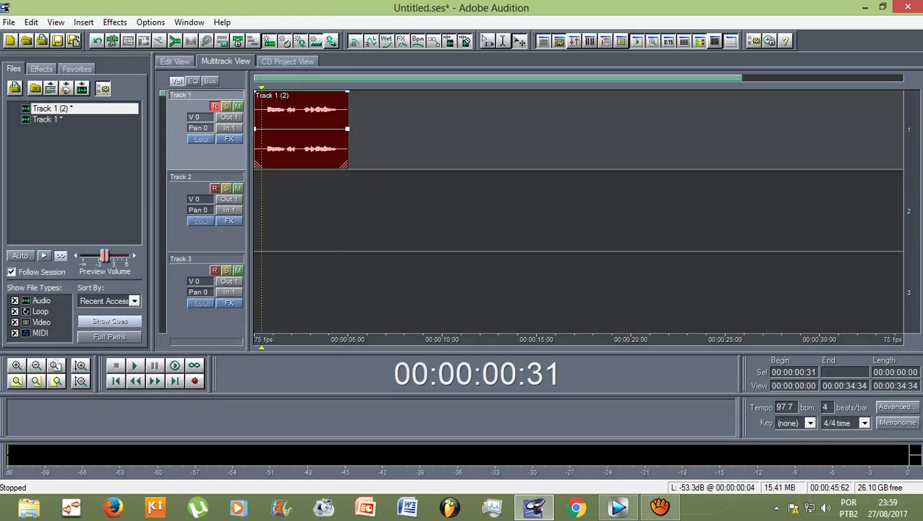
key(Home)
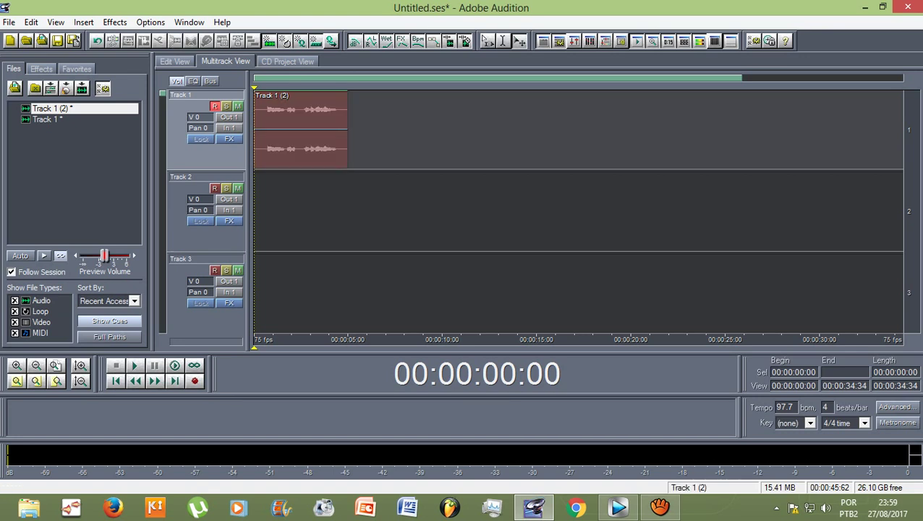
key(Delete)
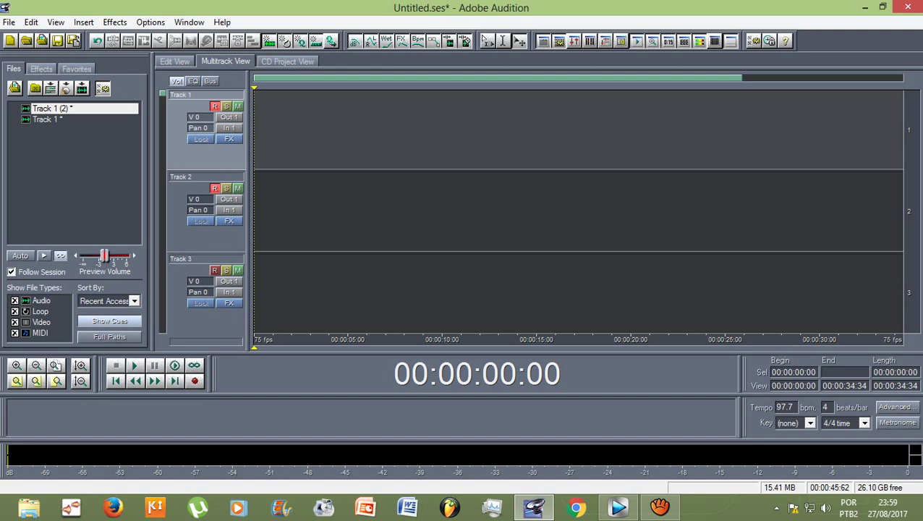
click(215, 188)
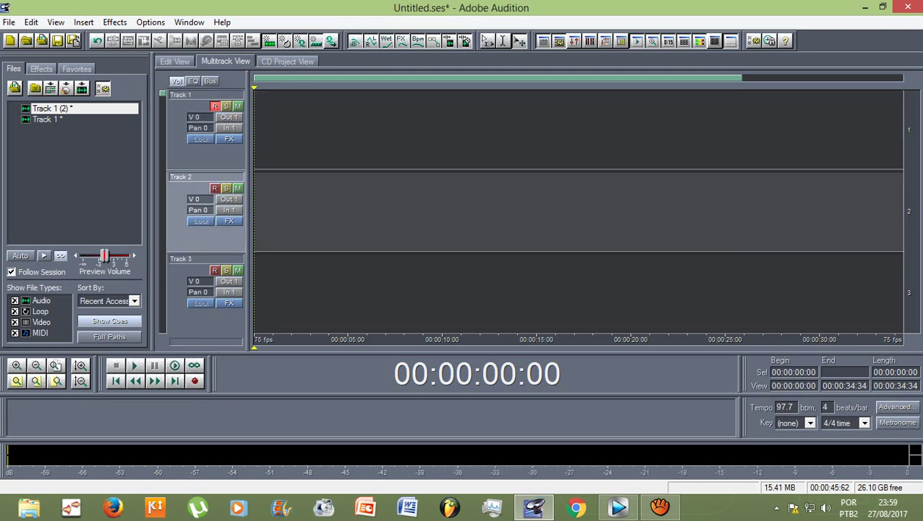
Record a take of about 5 seconds on Track 1 and another of about 5 seconds on Track 2, arming only the track being recorded
click(194, 381)
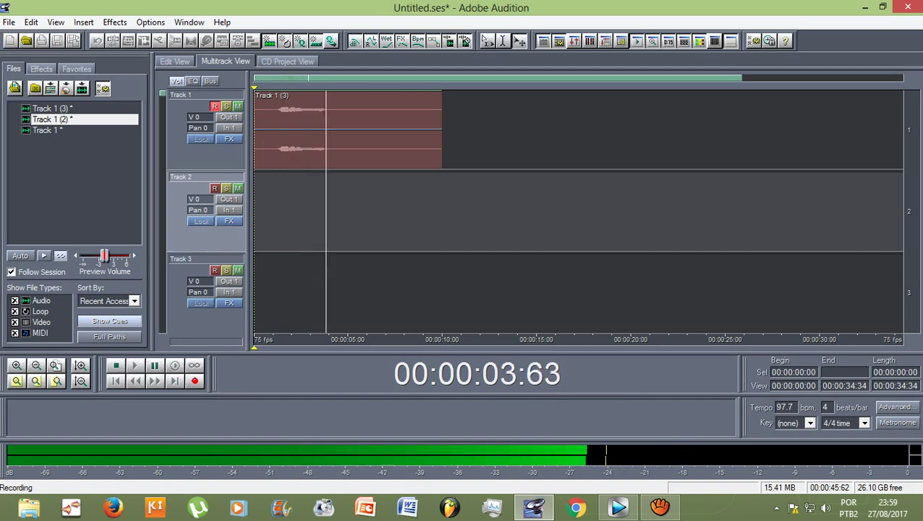
key(space)
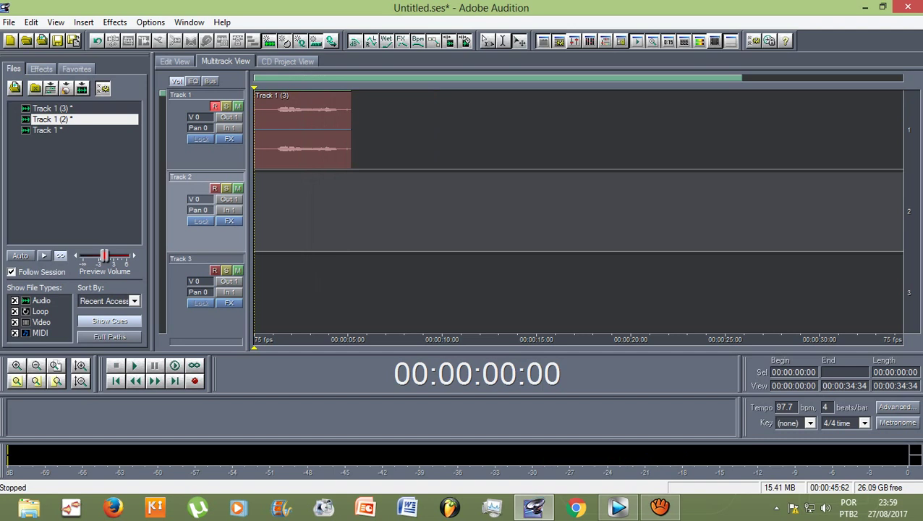
click(215, 188)
click(215, 107)
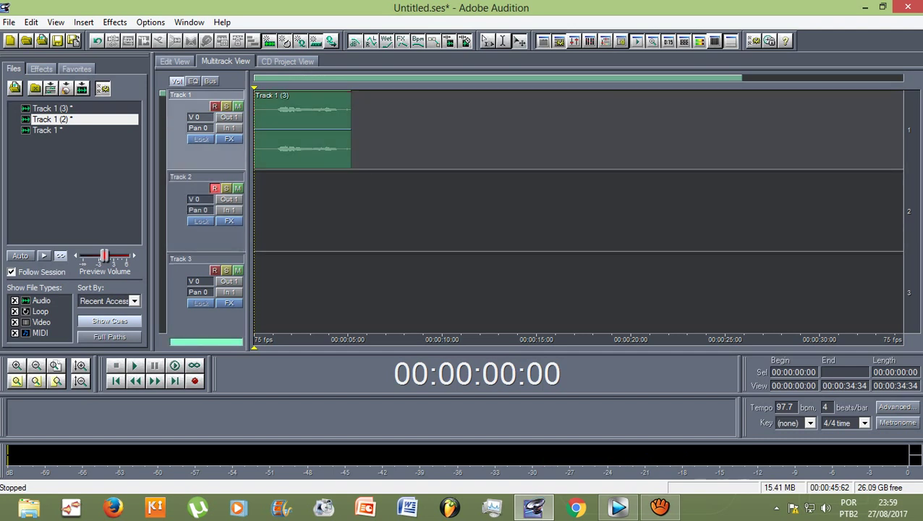
click(194, 381)
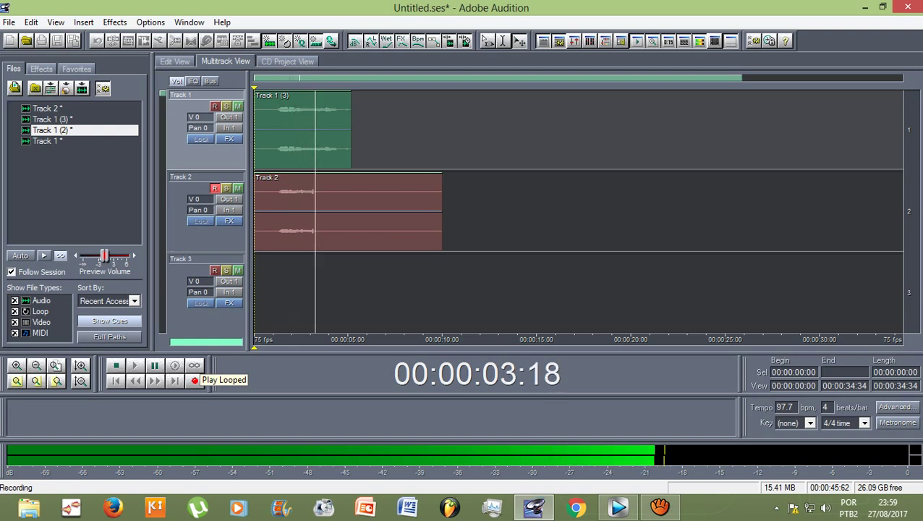
key(space)
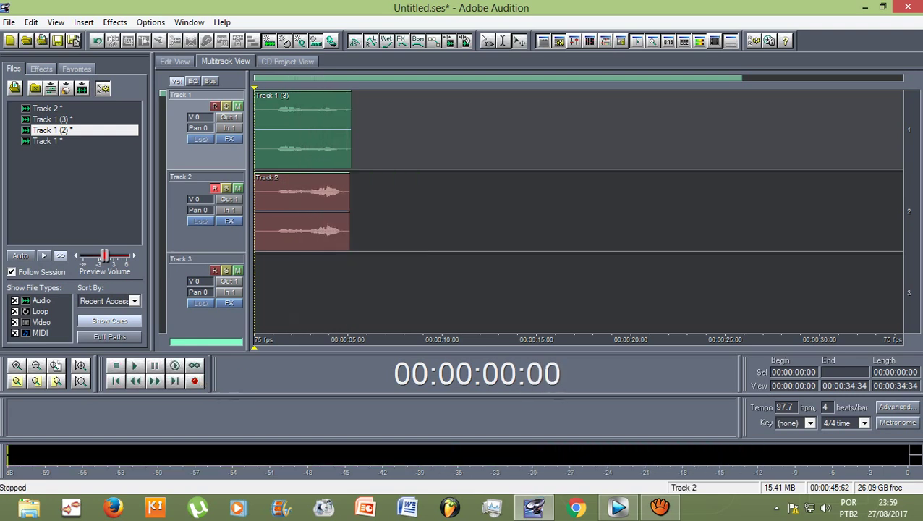
click(310, 130)
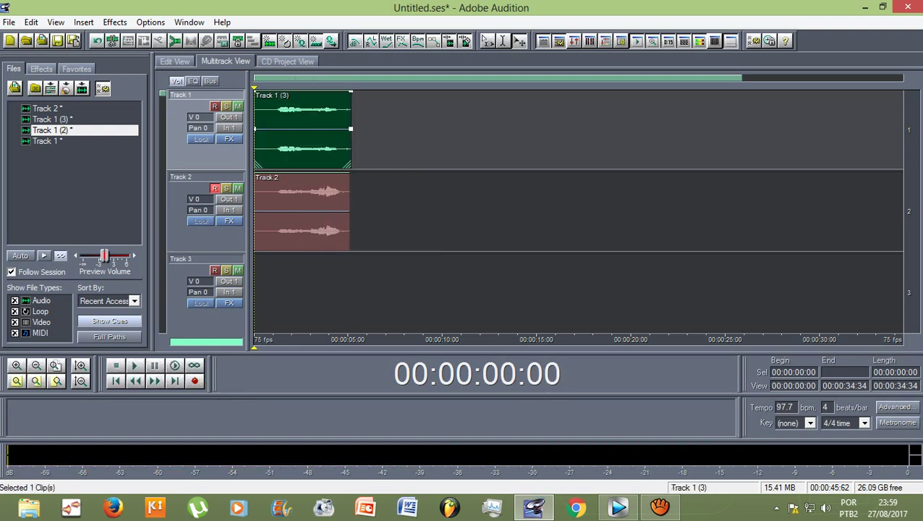
click(309, 211)
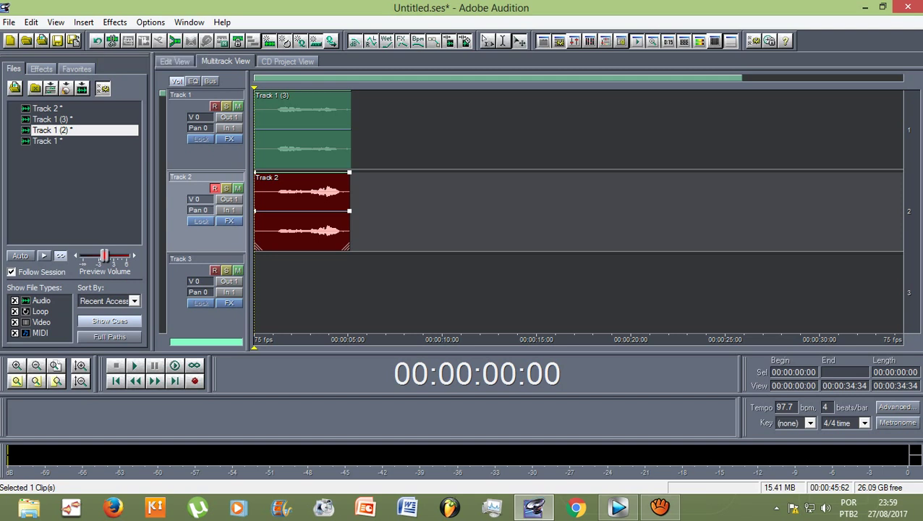
Undo the session changes repeatedly until the original Track 1 clip and the earlier takes are restored on Track 1
click(96, 42)
click(96, 42)
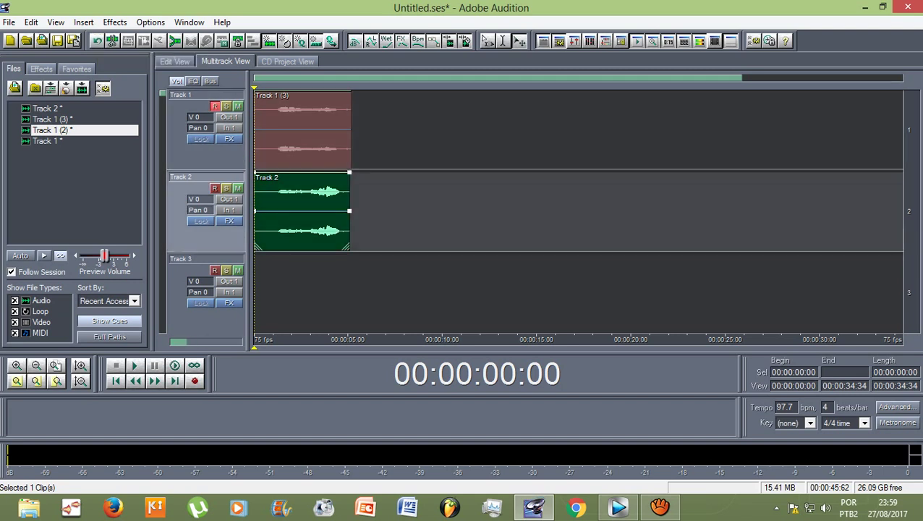
click(96, 41)
click(97, 41)
click(97, 42)
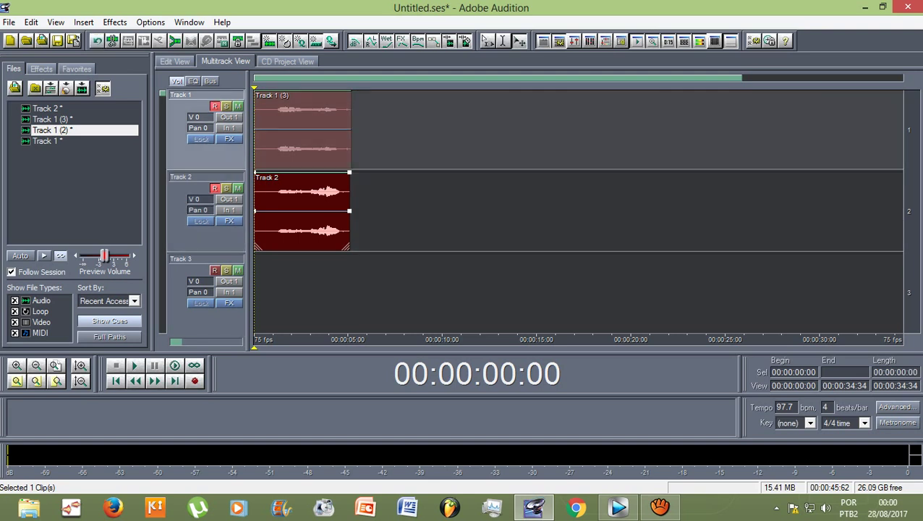
click(97, 41)
click(97, 40)
click(97, 40)
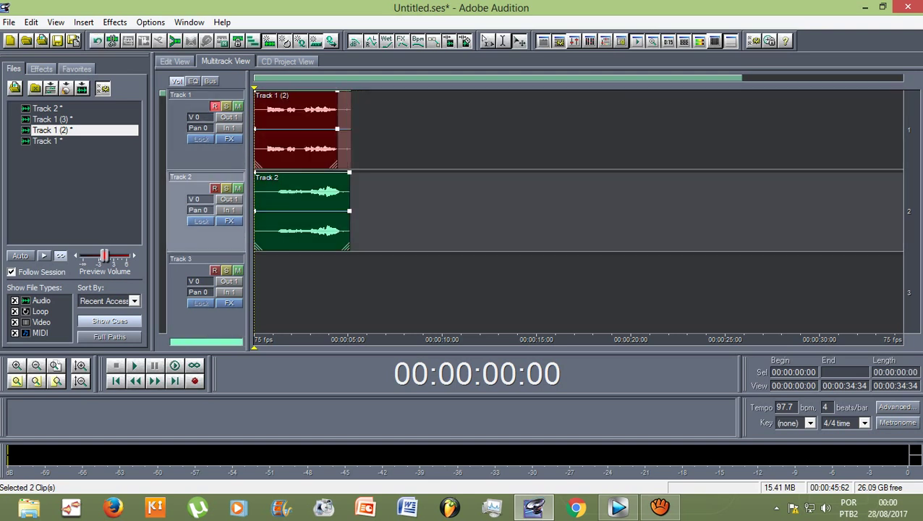
click(97, 40)
click(97, 40)
click(96, 41)
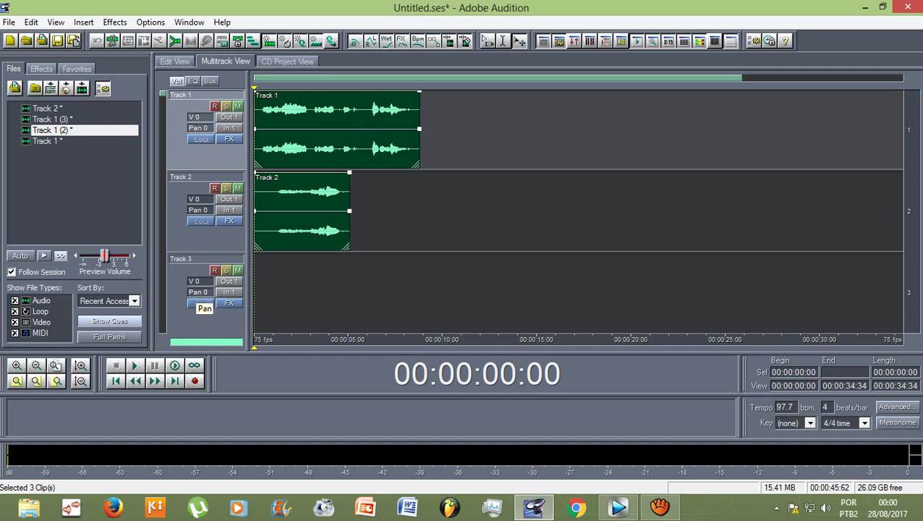
Play the session with the overlapping clips and go through the four recordings in the file list
key(space)
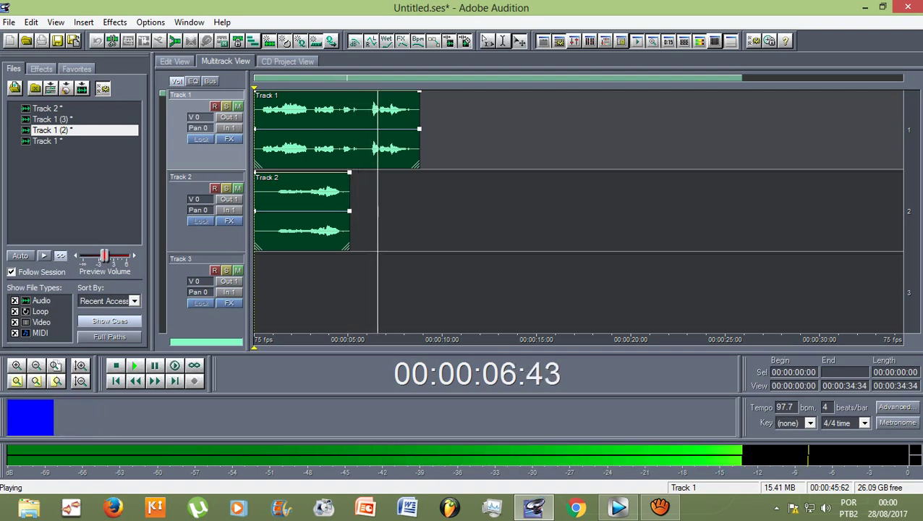
key(space)
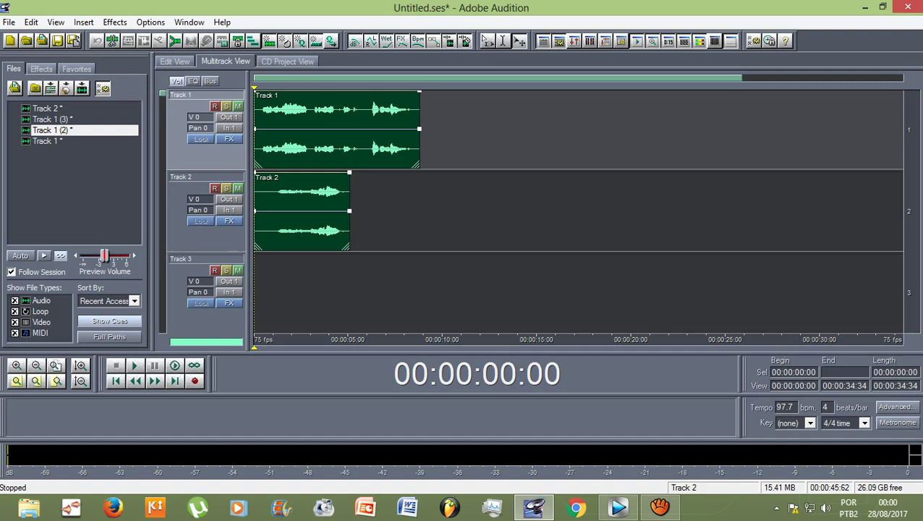
click(47, 108)
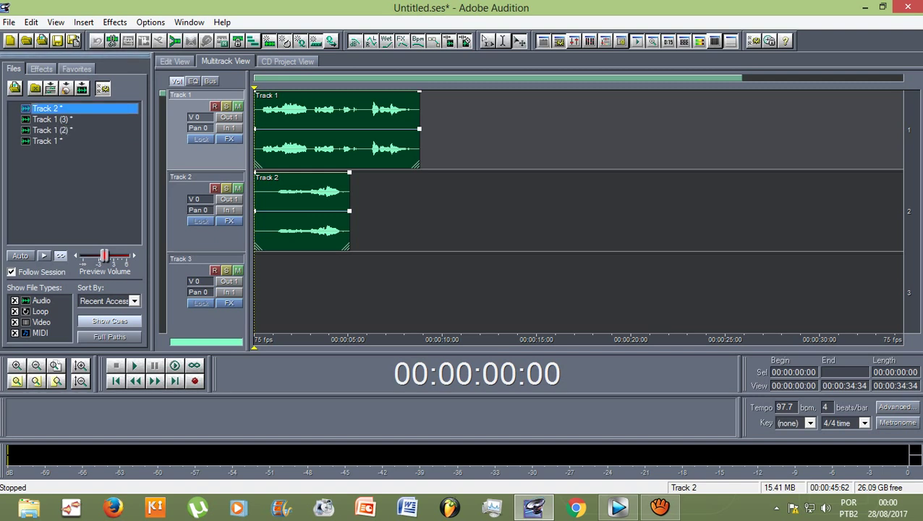
click(52, 120)
click(48, 109)
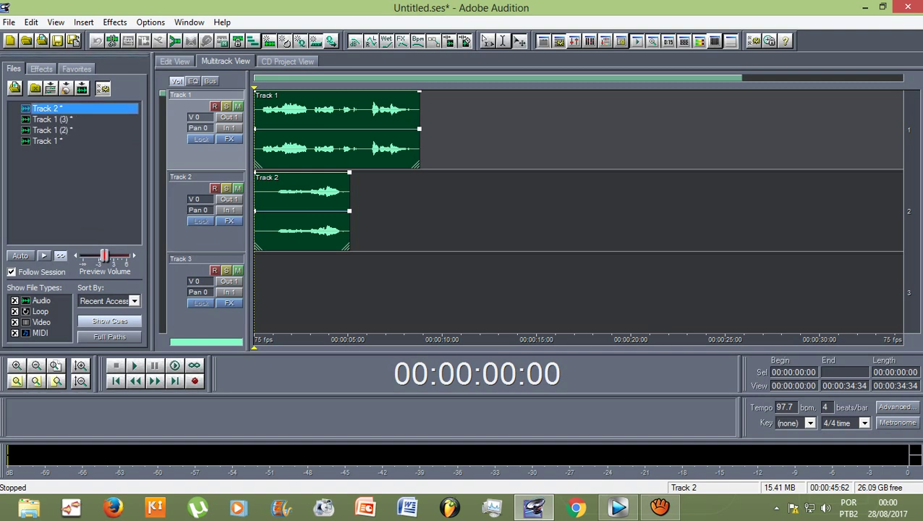
click(52, 120)
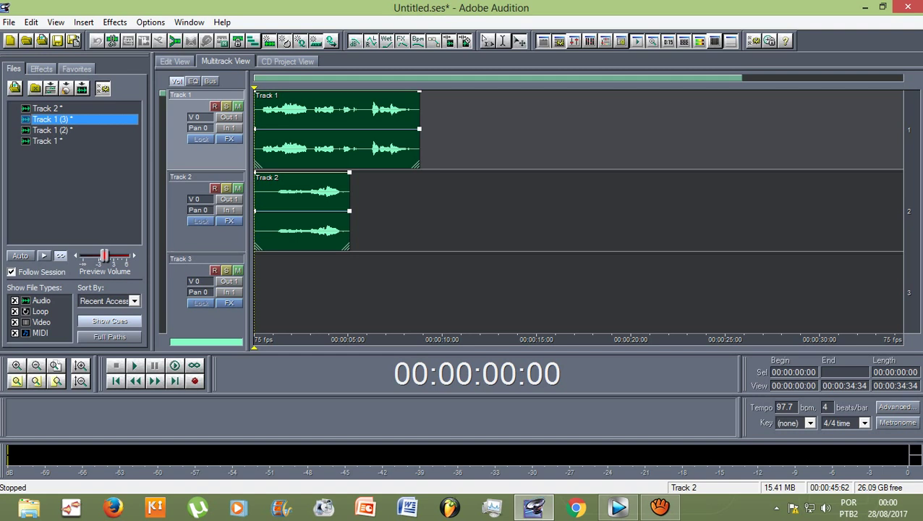
click(52, 130)
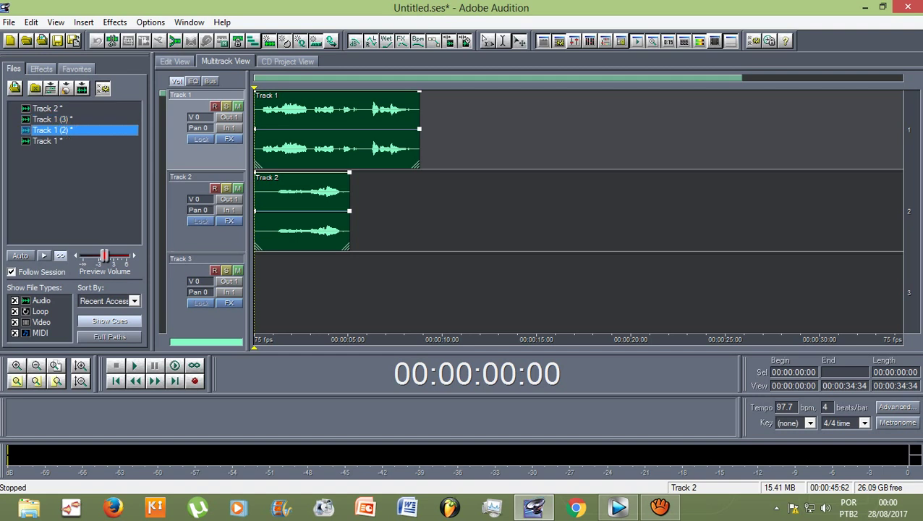
click(48, 141)
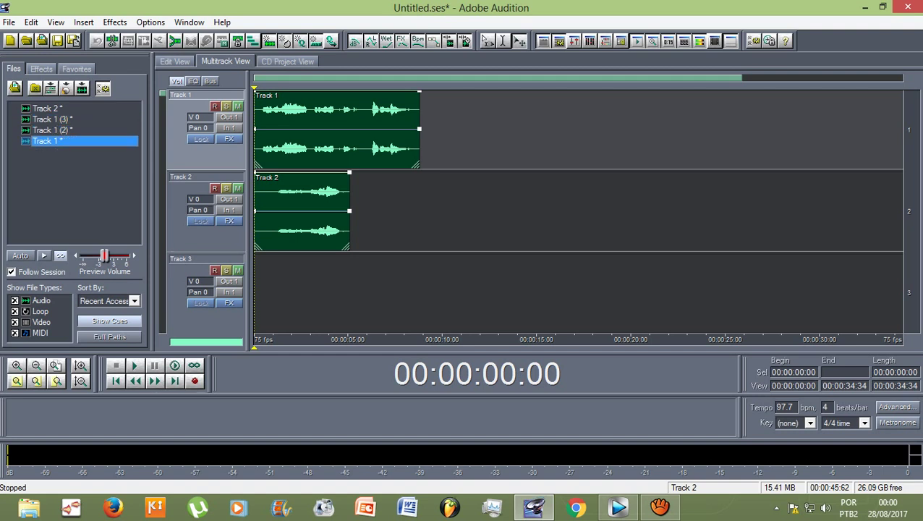
Spread the stacked clips along the timeline, moving Track 1 (2) and Track 2 to about 6.5 seconds and Track 1 to about 14.5 seconds
drag(325, 141, 513, 141)
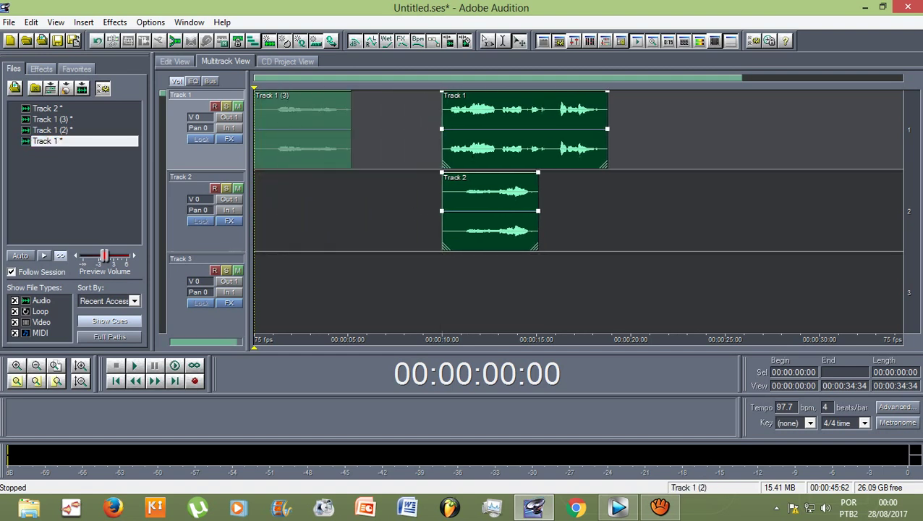
drag(490, 211, 425, 211)
click(514, 212)
drag(463, 130, 613, 131)
Compare the four recordings in the file list with their separated clips on the timeline
click(47, 109)
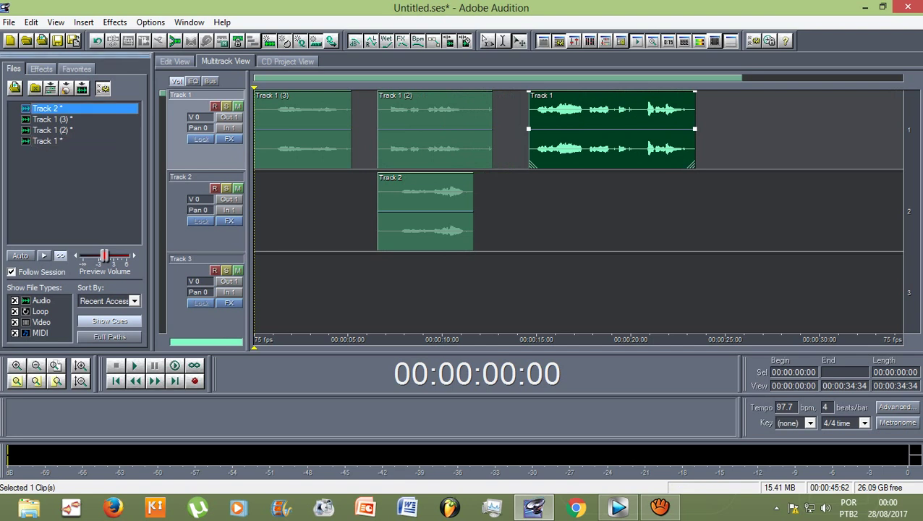
click(52, 119)
click(52, 130)
click(47, 141)
click(307, 134)
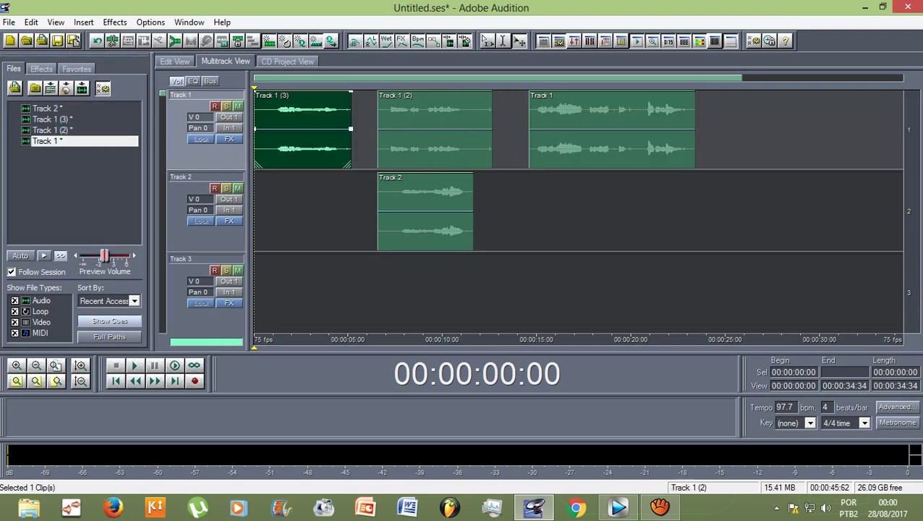
click(425, 211)
click(435, 134)
click(601, 133)
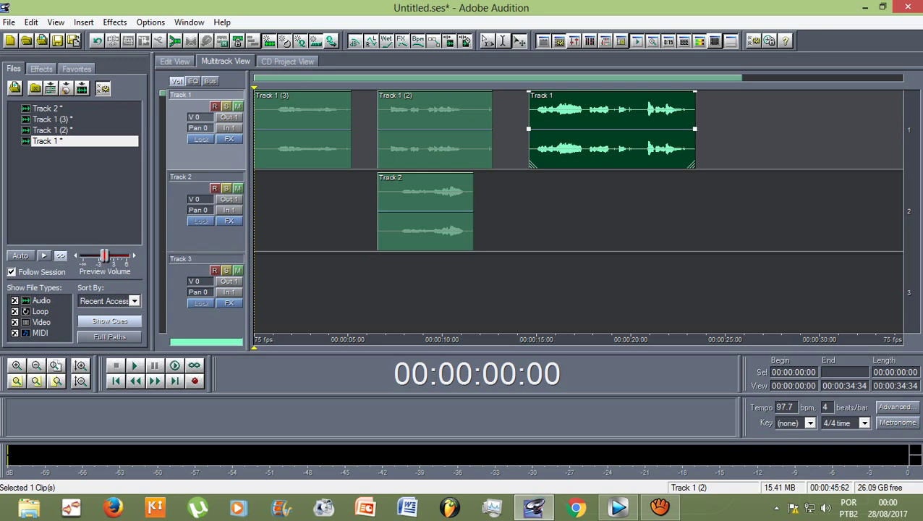
Undo the last two changes and inspect the Track 1 (2) clip's waveform at 00:00:07:18 before returning to the multitrack session
key(ctrl+z)
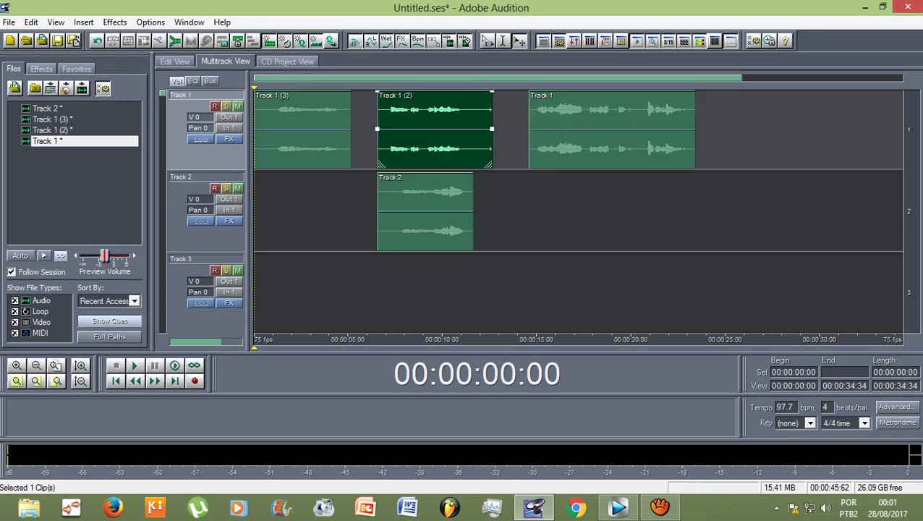
key(ctrl+z)
double_click(420, 129)
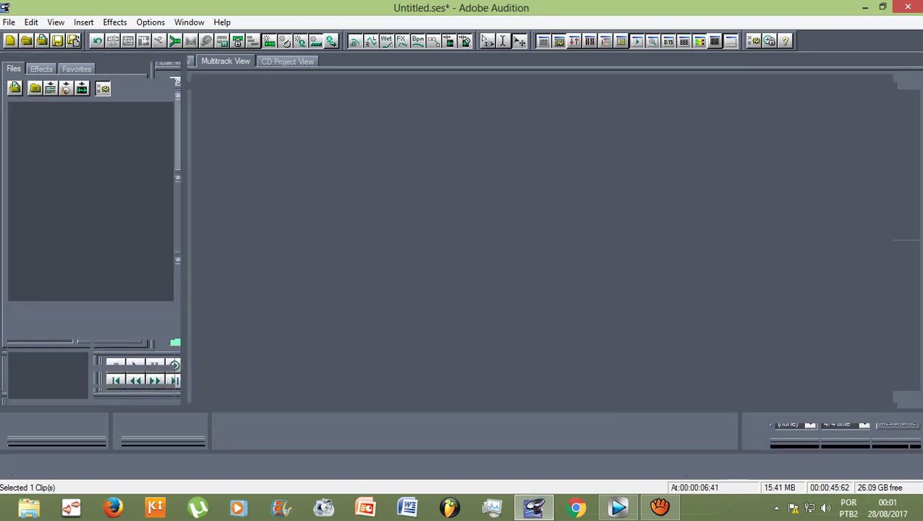
click(288, 165)
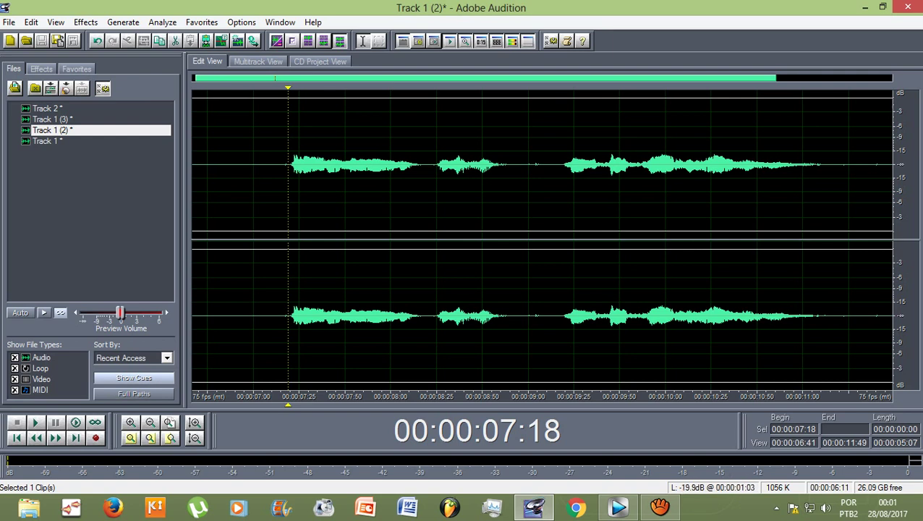
click(257, 61)
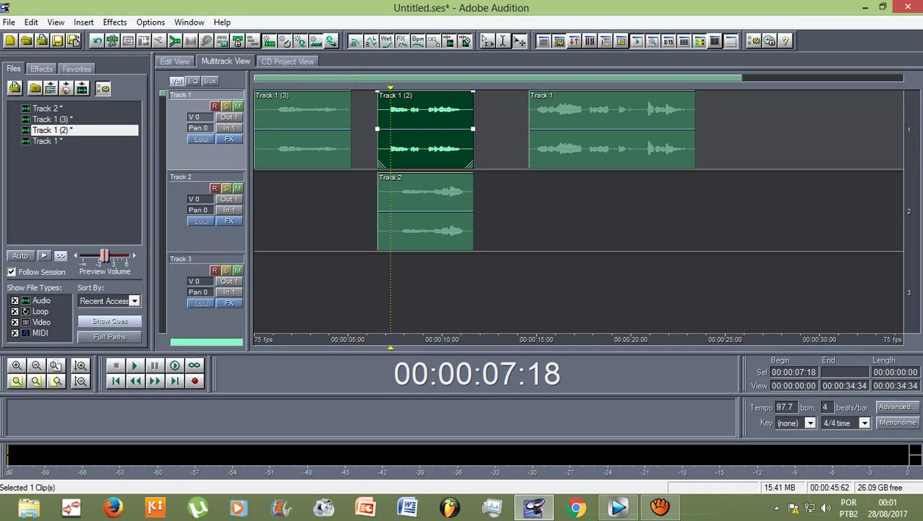
Delete all clips from Track 1 and Track 2 in the multitrack session
click(425, 211)
click(426, 131)
click(612, 130)
key(Delete)
click(425, 211)
key(Delete)
click(303, 130)
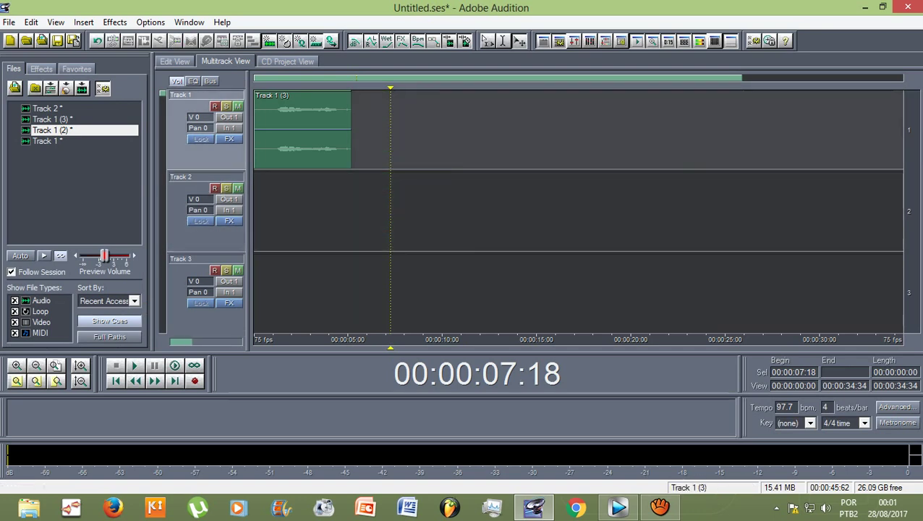
key(Delete)
Close all four recordings in the file list without saving any changes
drag(87, 157, 47, 108)
right_click(59, 110)
click(100, 119)
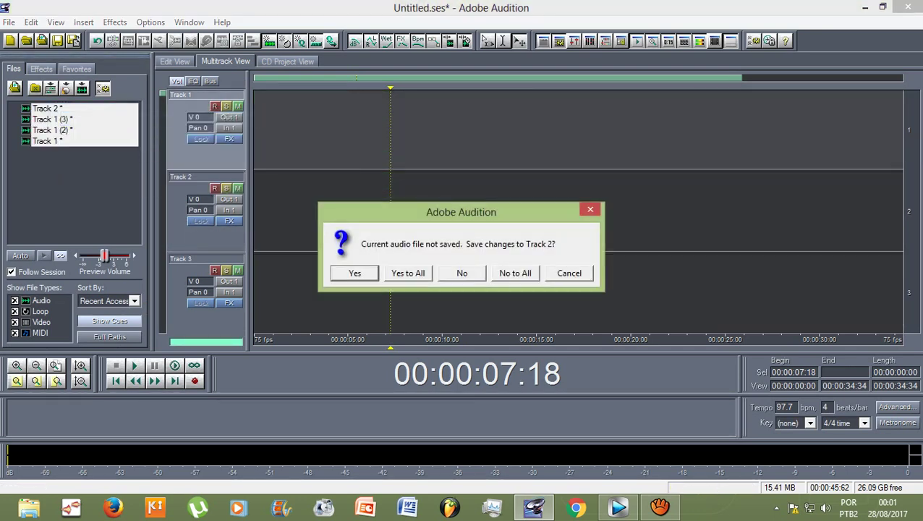
click(515, 272)
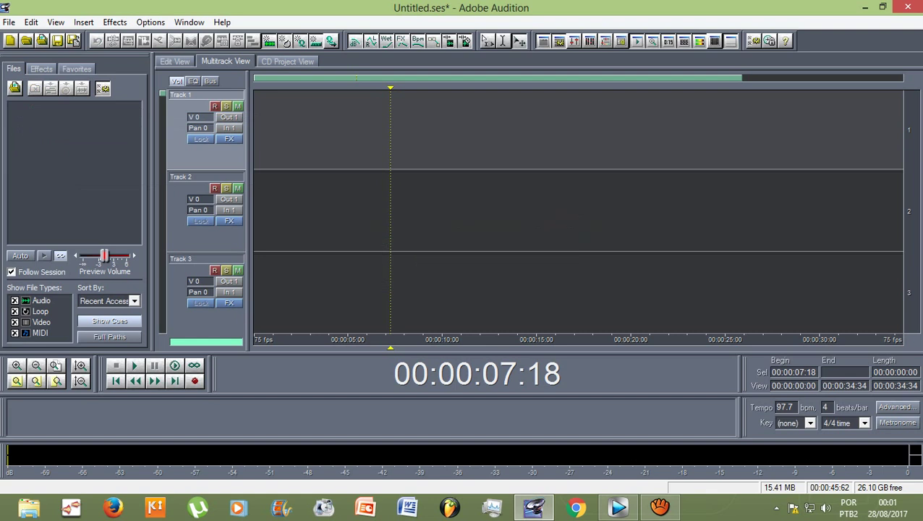
Return the cursor to the session start, arm Track 1, and record a take of about 5.5 seconds
key(Home)
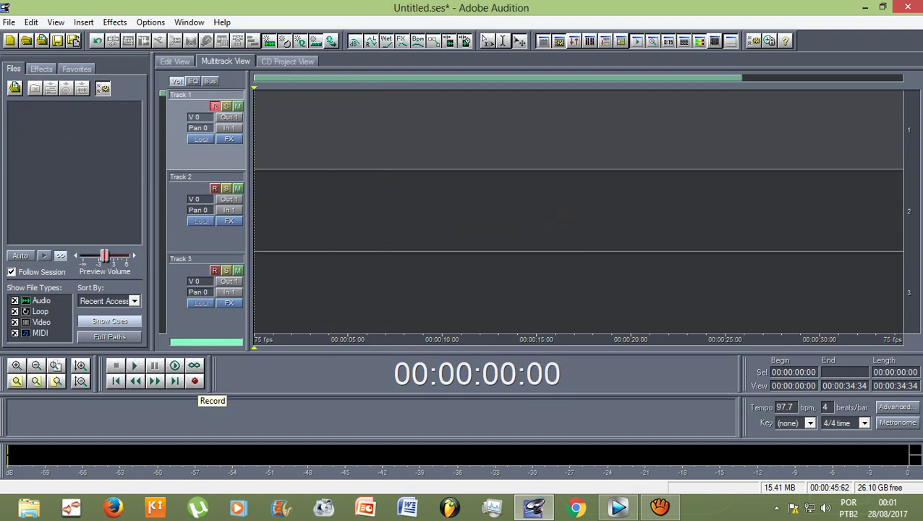
click(195, 381)
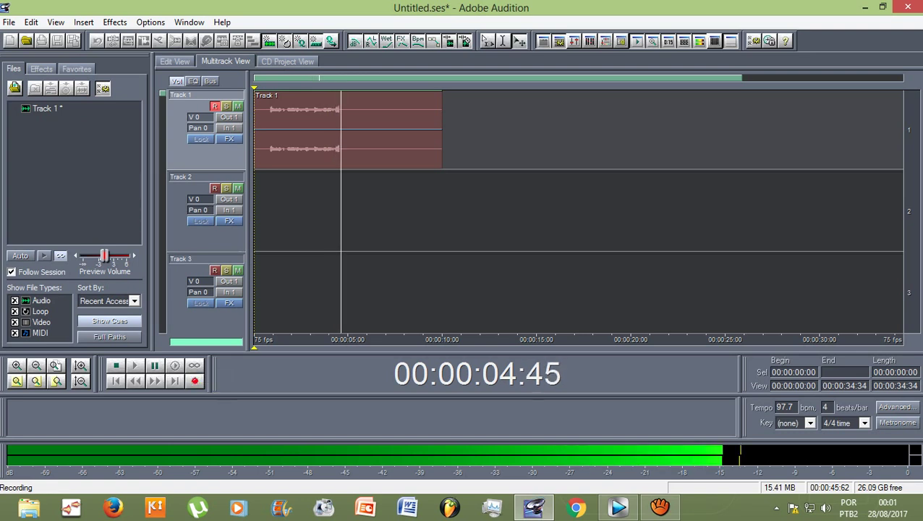
click(116, 365)
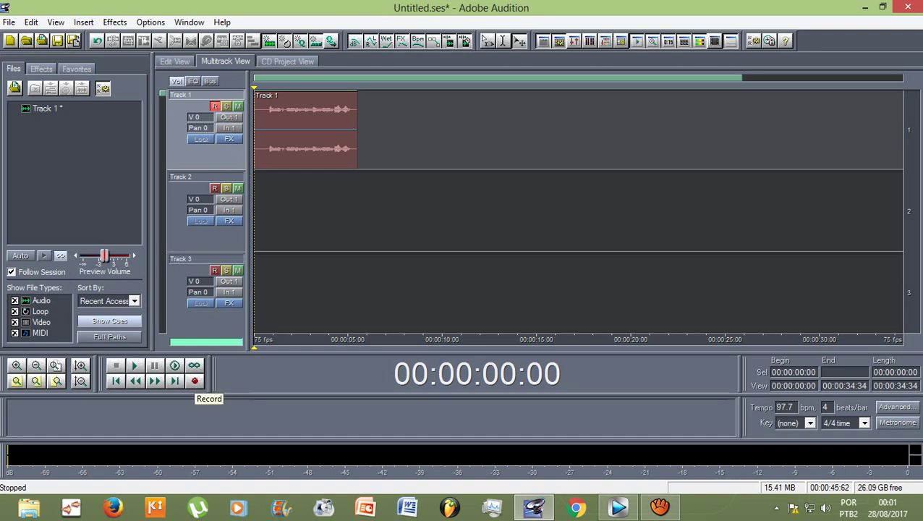
Record a new take over the beginning of the Track 1 clip and play back the result
click(194, 380)
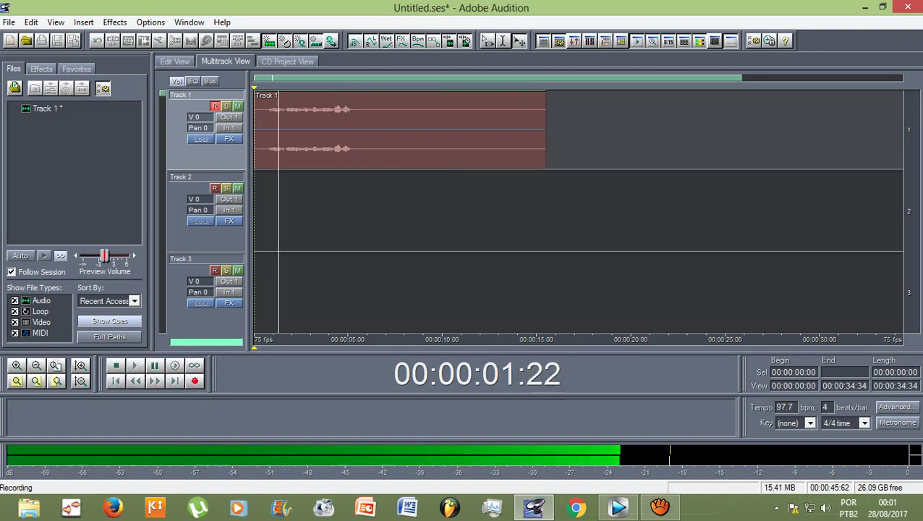
key(space)
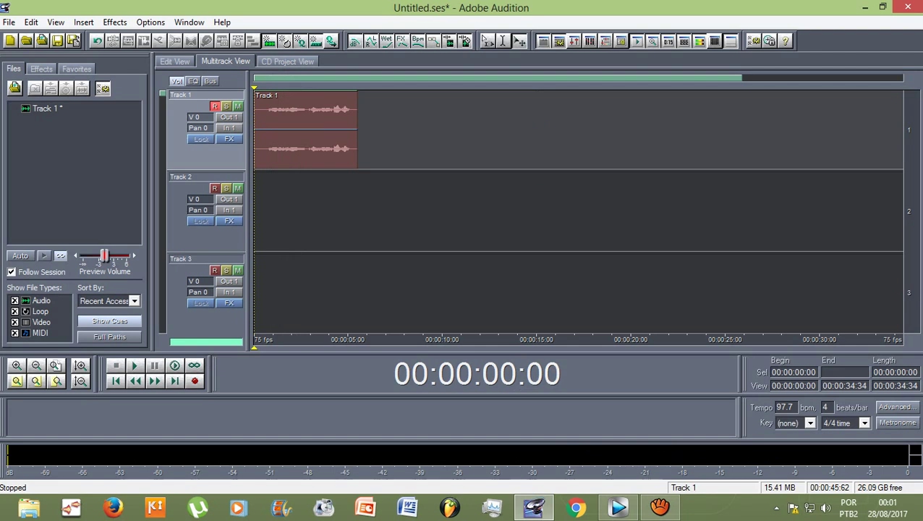
key(space)
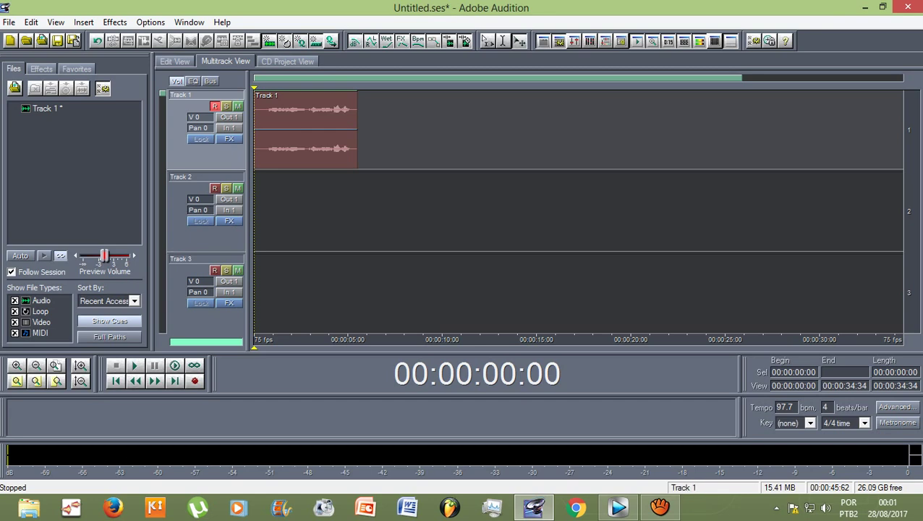
Open the Track 1 clip's waveform, highlight the passage from 00:00:00:54 to 00:00:05:17, and return to the multitrack session
double_click(281, 153)
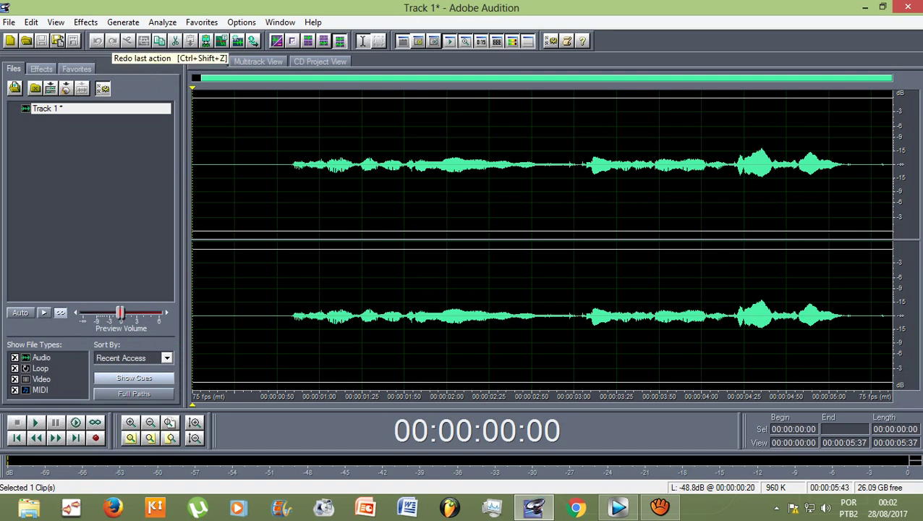
drag(285, 181, 858, 180)
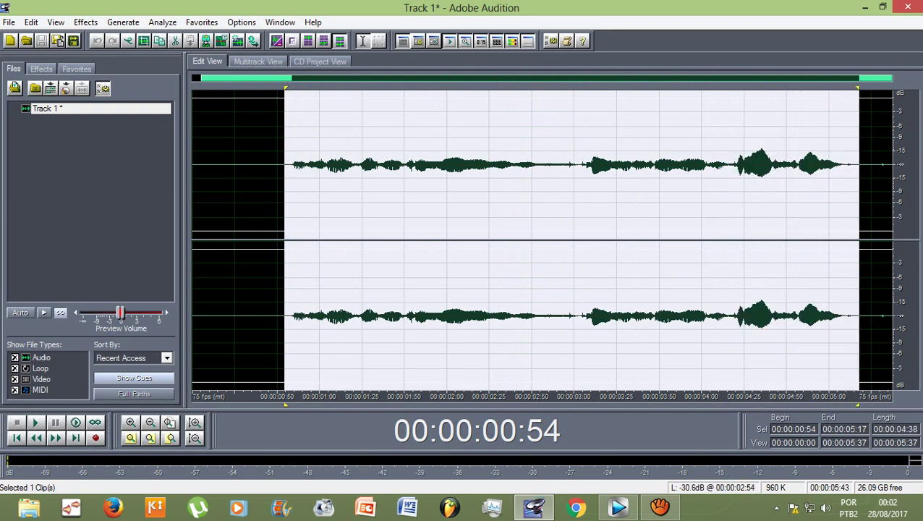
click(348, 181)
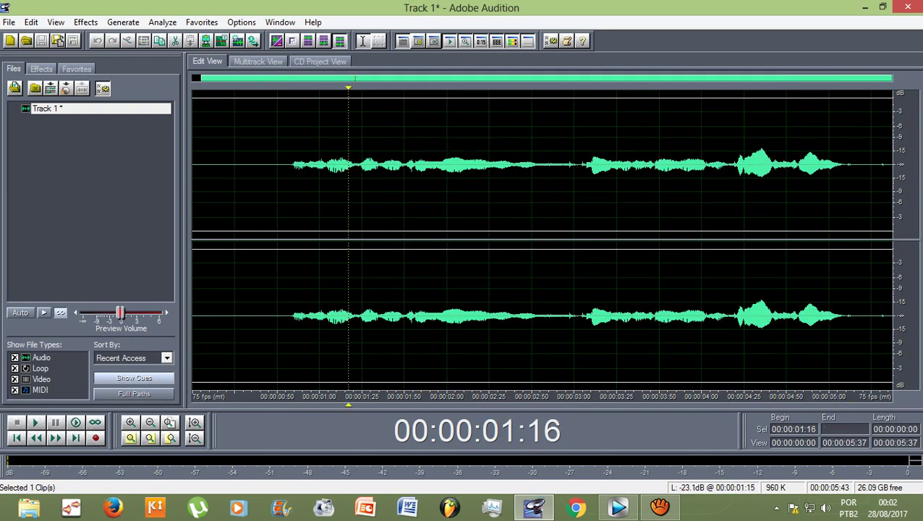
click(259, 62)
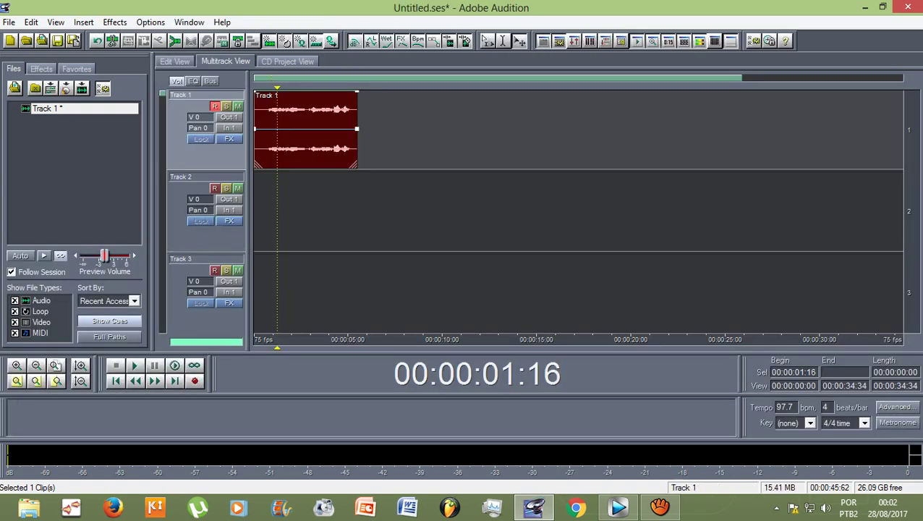
Delete the Track 1 clip and record a new take of about 5 seconds on Track 1 from the session start
key(Home)
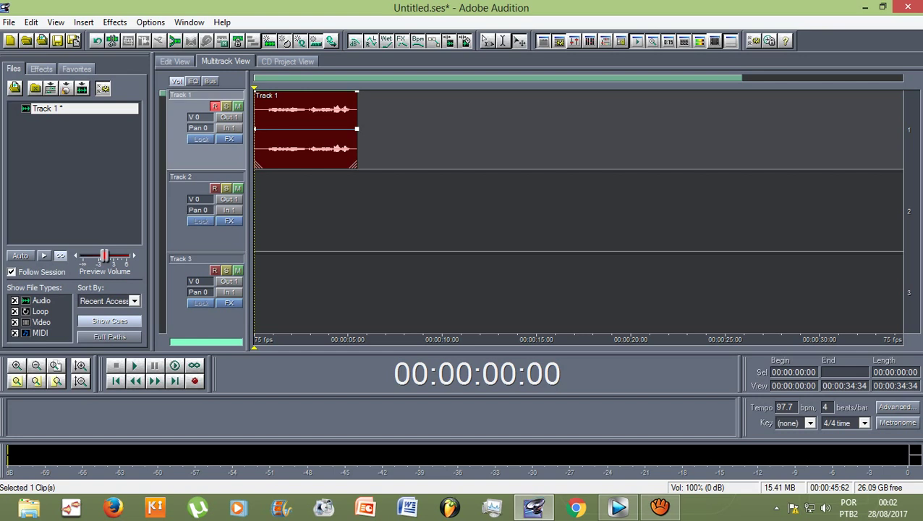
key(Delete)
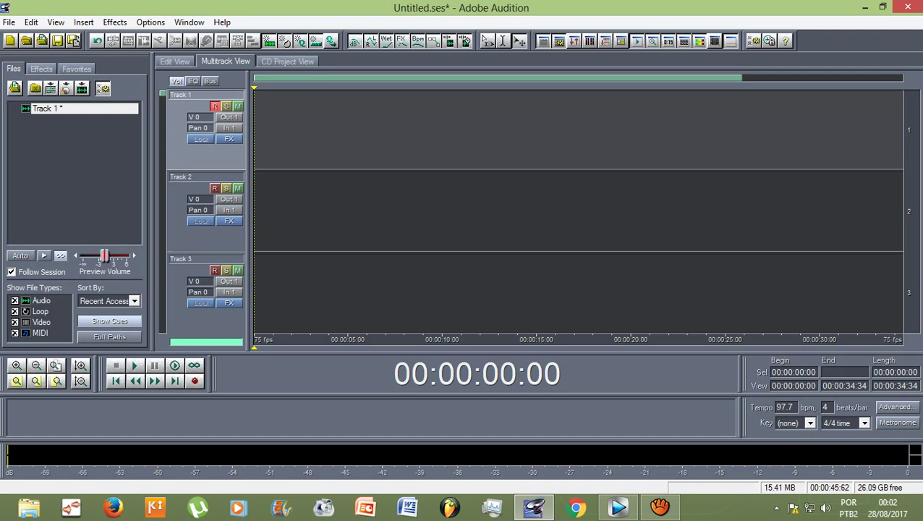
click(194, 381)
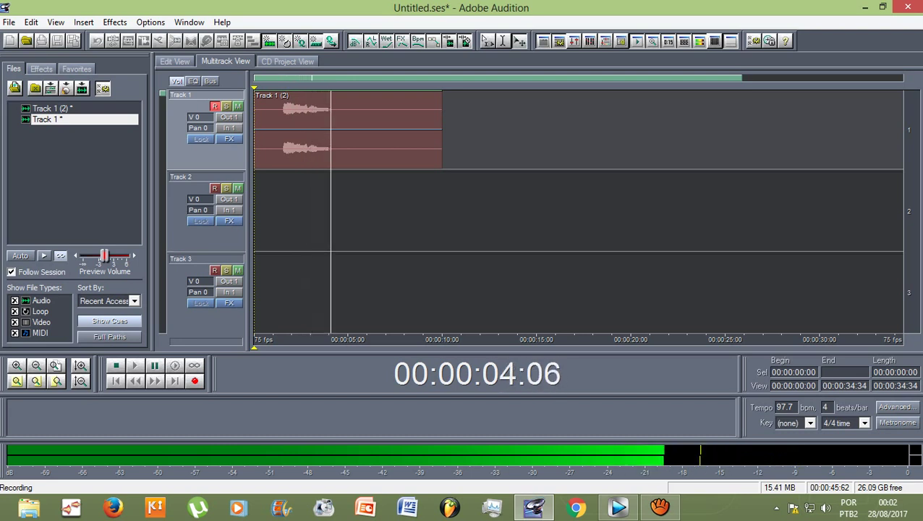
key(space)
Arm Track 2 instead of Track 1 and record a take of about 4.8 seconds starting at 00:00:01:00
drag(254, 87, 273, 87)
click(215, 188)
click(215, 107)
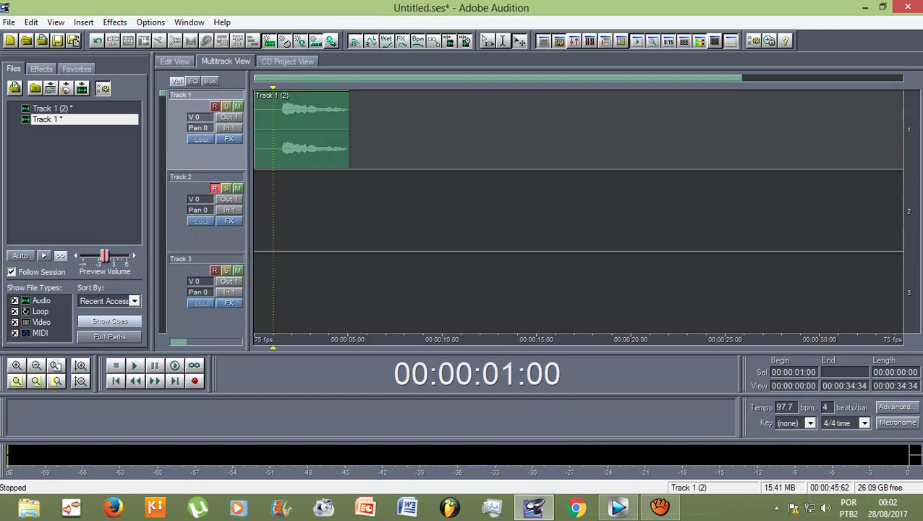
click(194, 381)
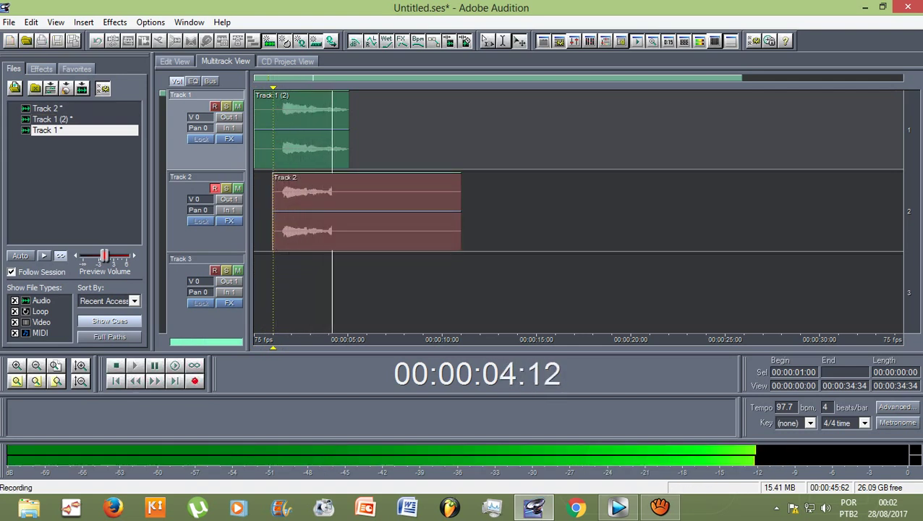
key(space)
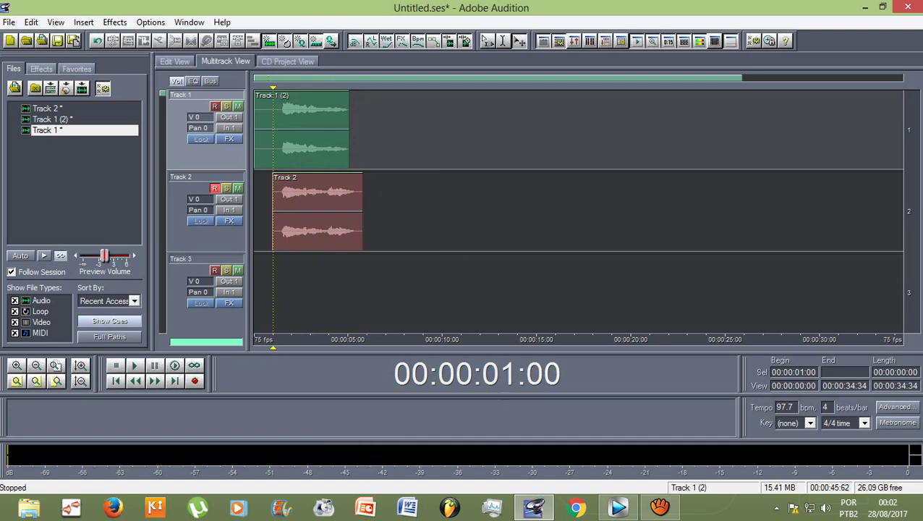
Trim the start of the Track 2 clip to 00:00:03:53 and record about 3.2 seconds on Track 3 from 00:00:03:31, arming only that track
drag(272, 87, 318, 88)
click(214, 270)
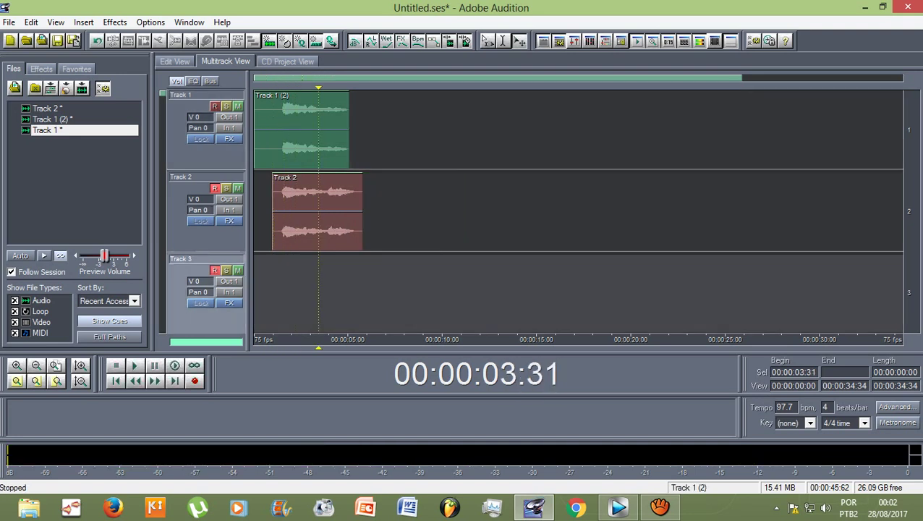
click(215, 188)
click(316, 217)
drag(273, 217, 323, 217)
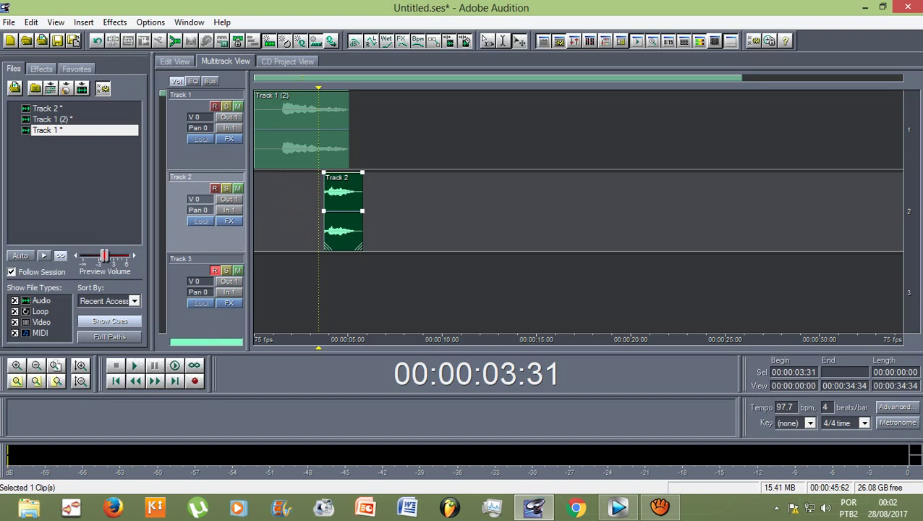
click(195, 381)
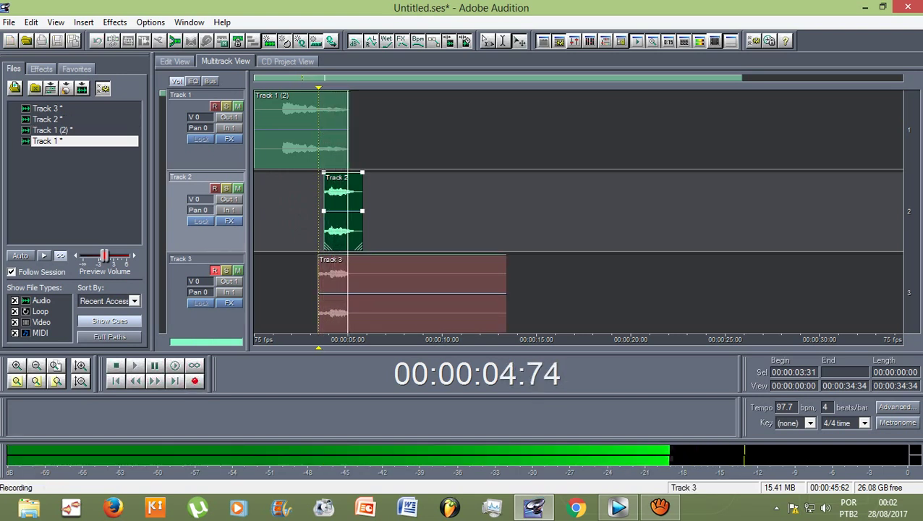
key(space)
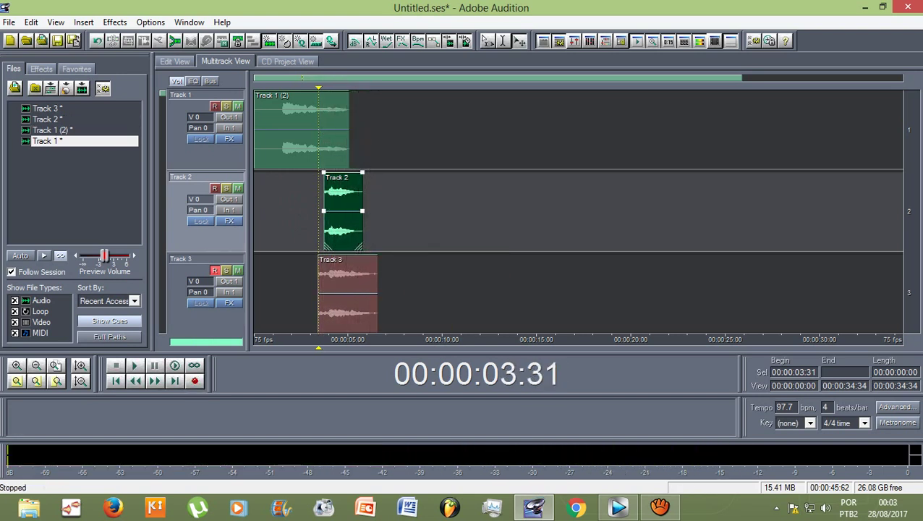
Trim the Track 3 clip to run from 00:00:05:00 to 00:00:06:27 and play back the session from 00:00:03:31
click(347, 293)
drag(318, 292, 347, 293)
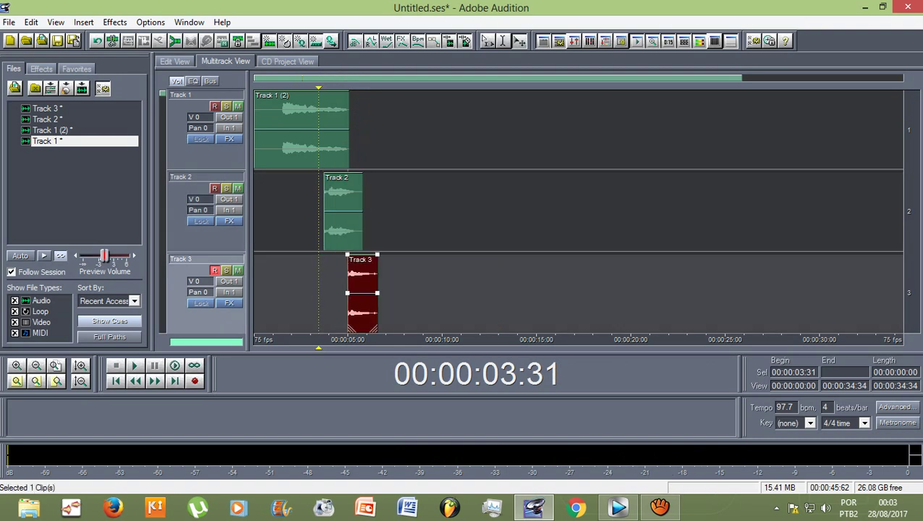
key(space)
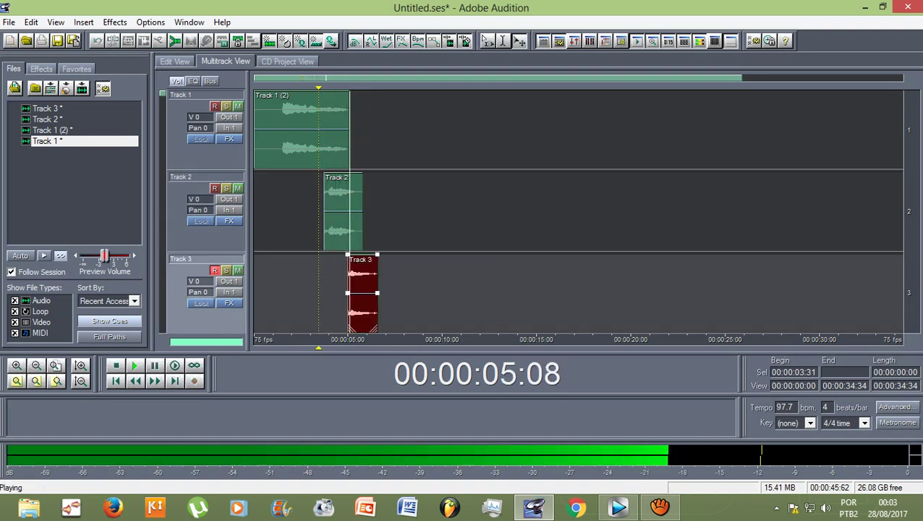
key(space)
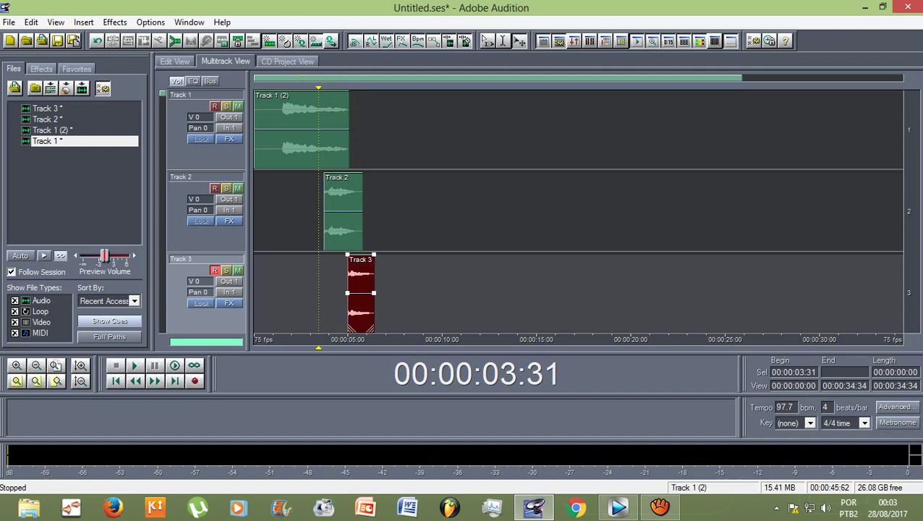
Normalize the Track 1 clip's audio from 00:00:01:34 to its end at 00:00:05:05 to 100%
drag(318, 88, 280, 87)
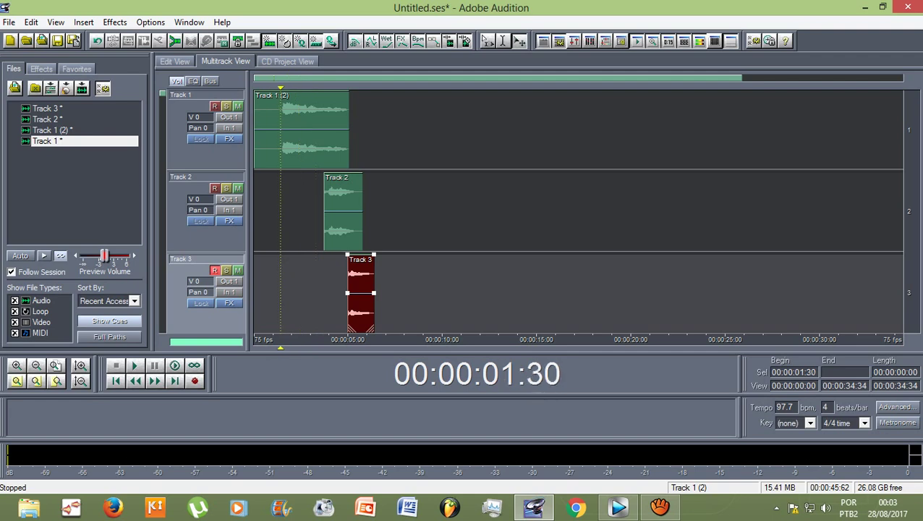
double_click(313, 130)
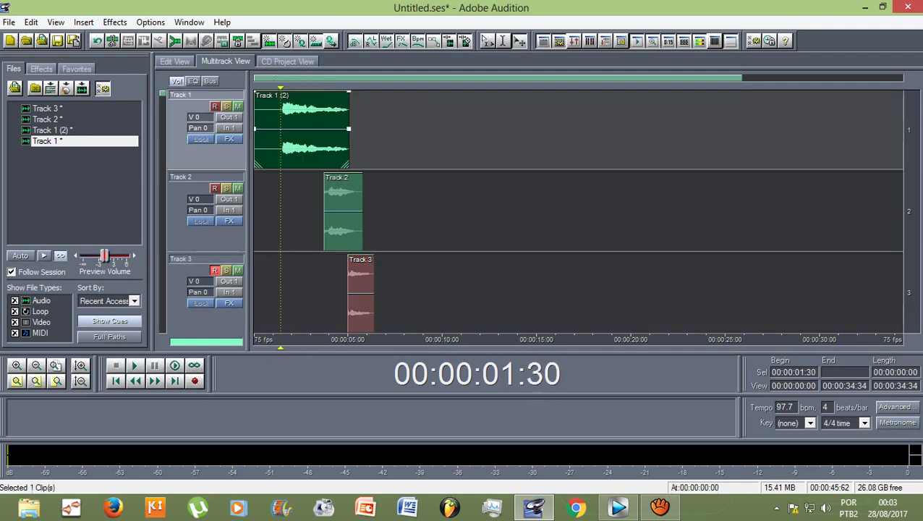
drag(393, 166, 893, 166)
click(86, 22)
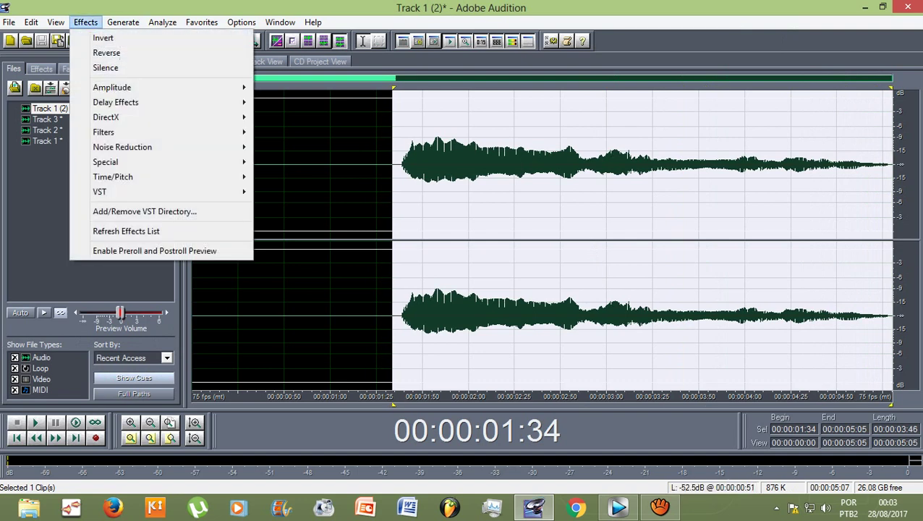
mouse_move(116, 86)
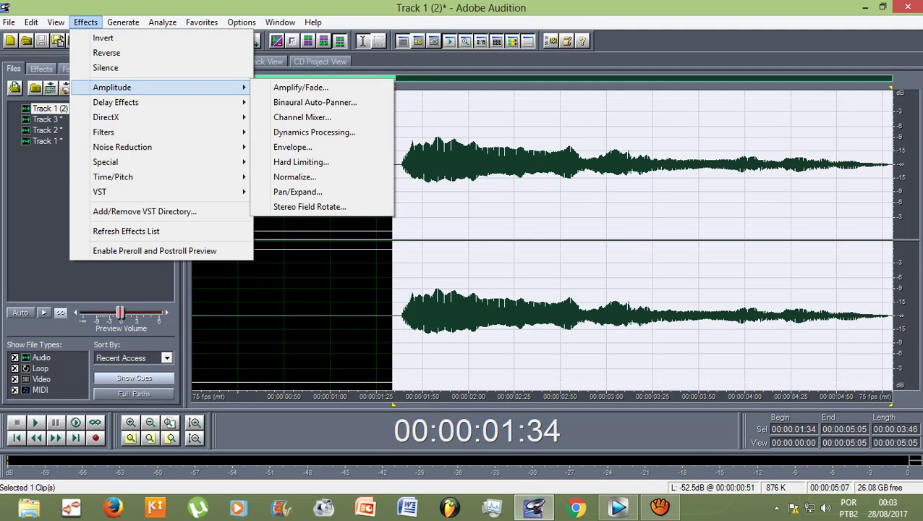
click(294, 176)
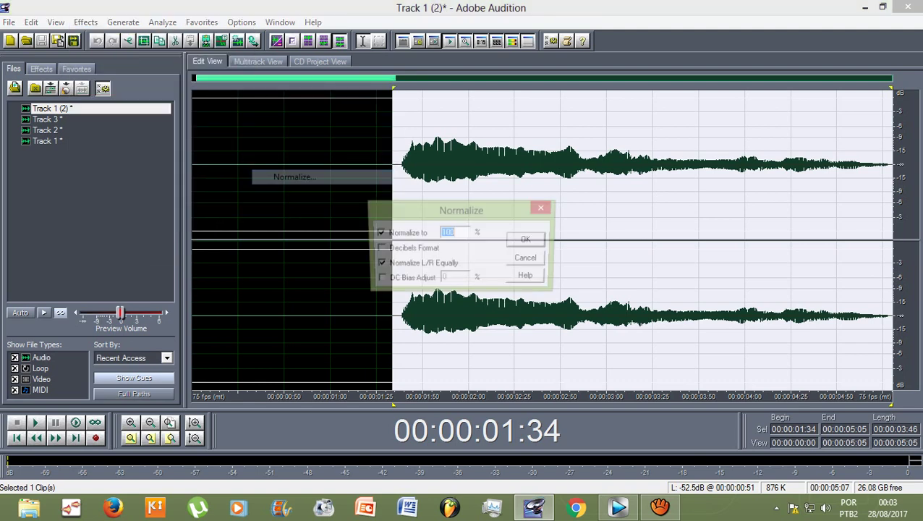
click(528, 241)
click(365, 156)
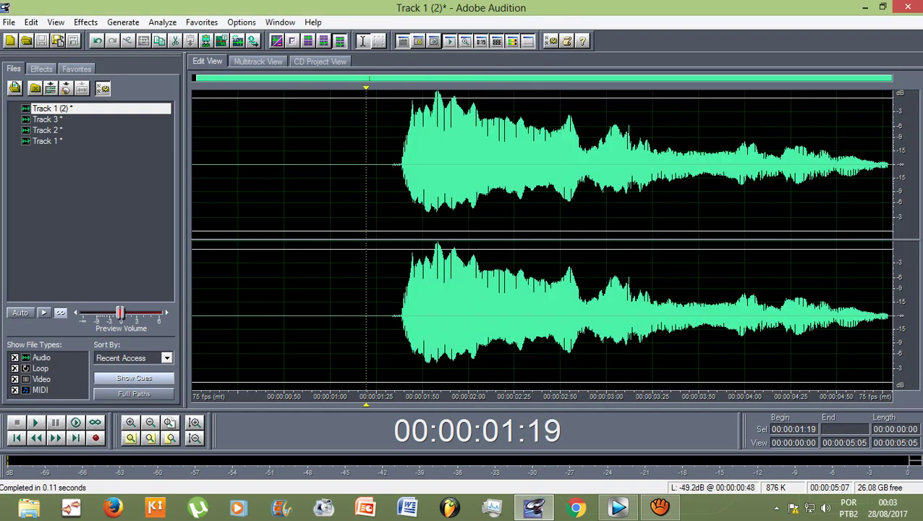
Play back the multitrack session from 00:00:01:19 to hear the normalized Track 1 clip
click(258, 61)
key(space)
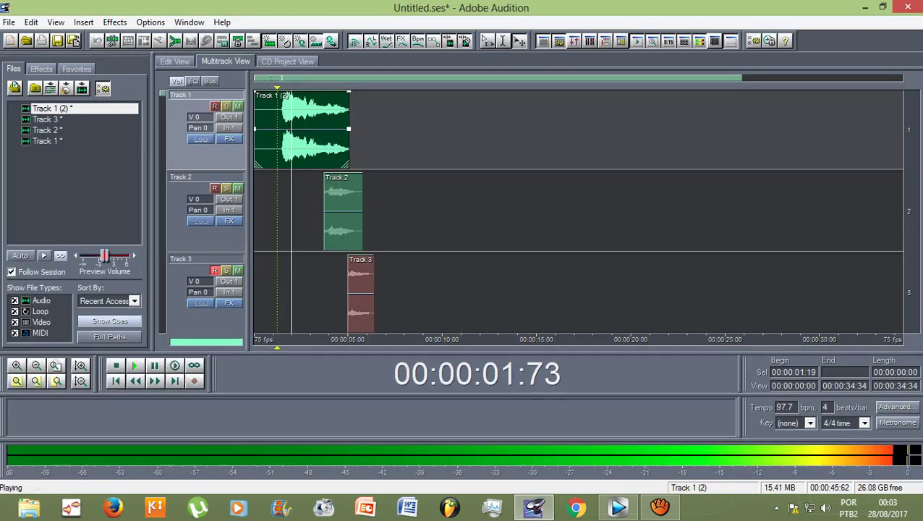
key(space)
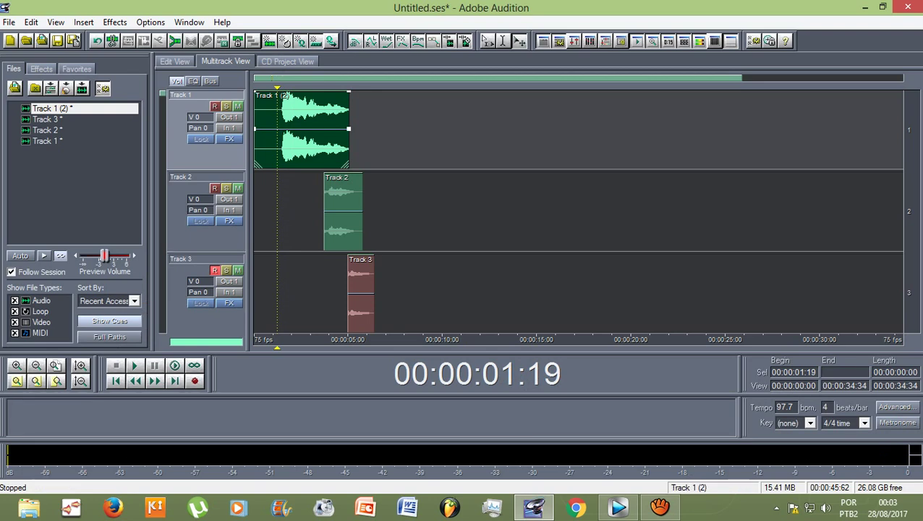
Apply Studio Reverb with the Vocal Reverb (medium) preset to the Track 2 clip and return to the multitrack session
double_click(343, 210)
click(86, 22)
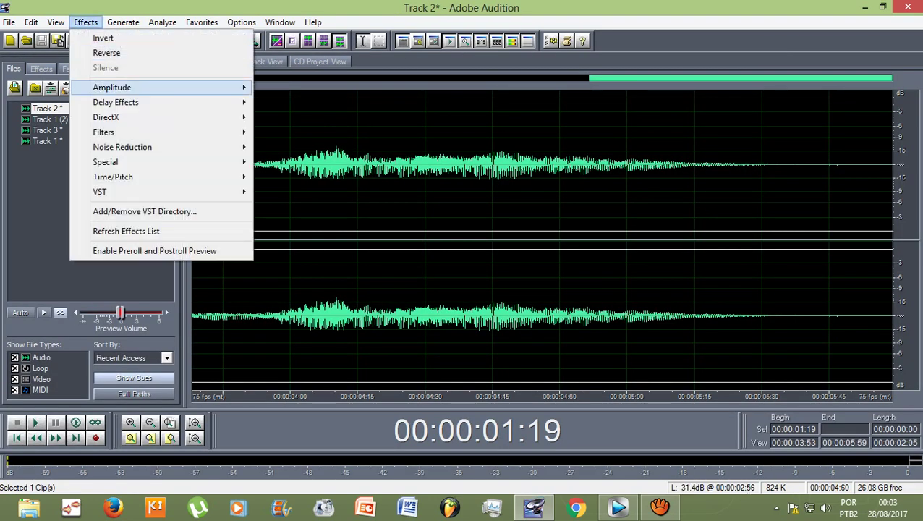
click(289, 248)
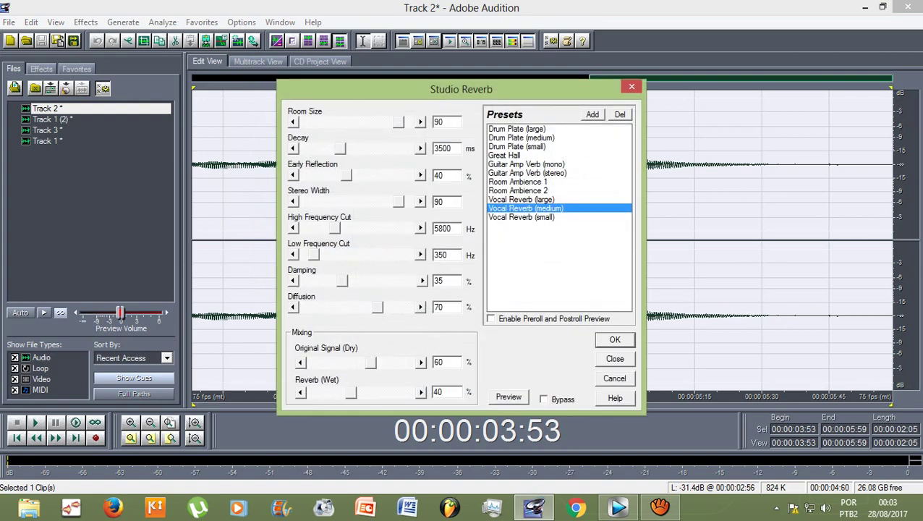
click(615, 340)
click(234, 144)
click(258, 61)
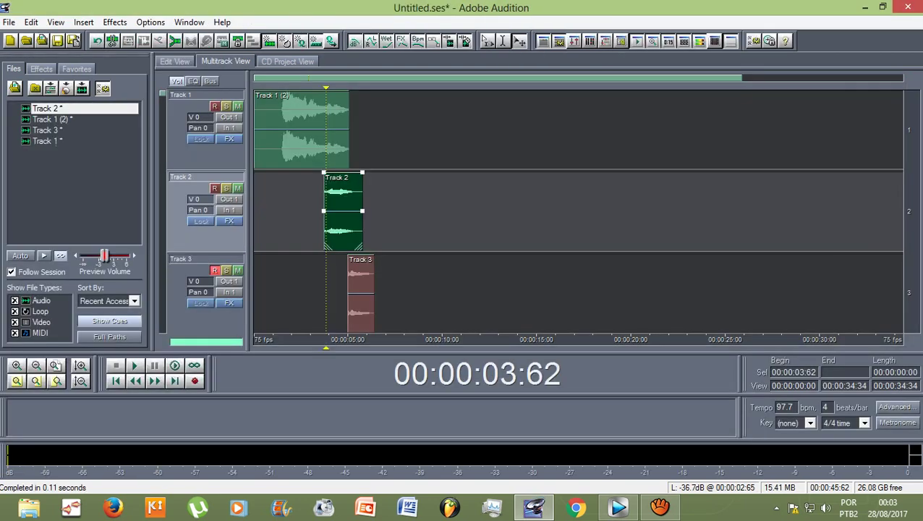
Apply the Delay effect with the Spatial Right 2 preset to the Track 3 clip
double_click(360, 293)
click(85, 22)
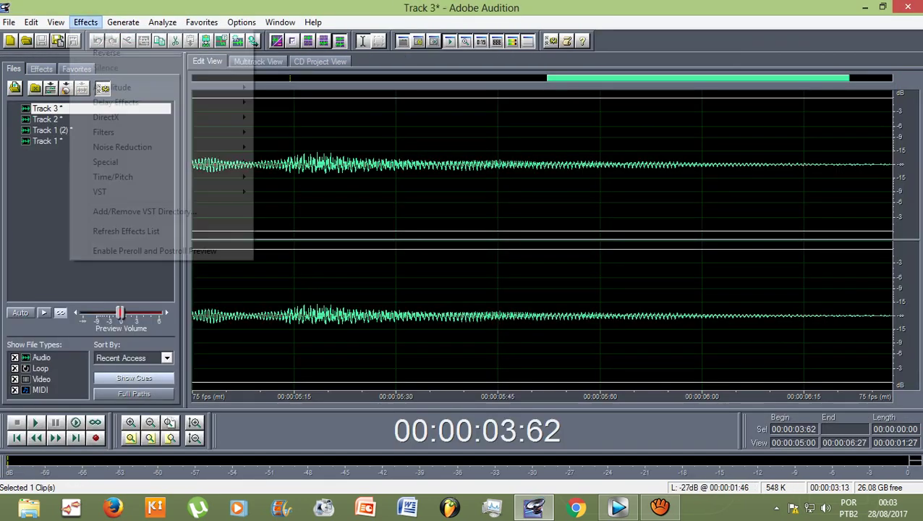
mouse_move(115, 102)
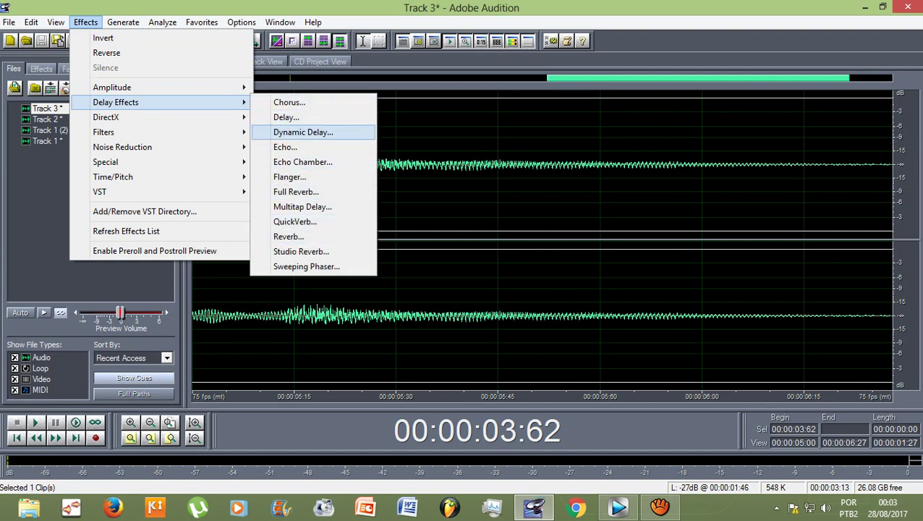
click(286, 117)
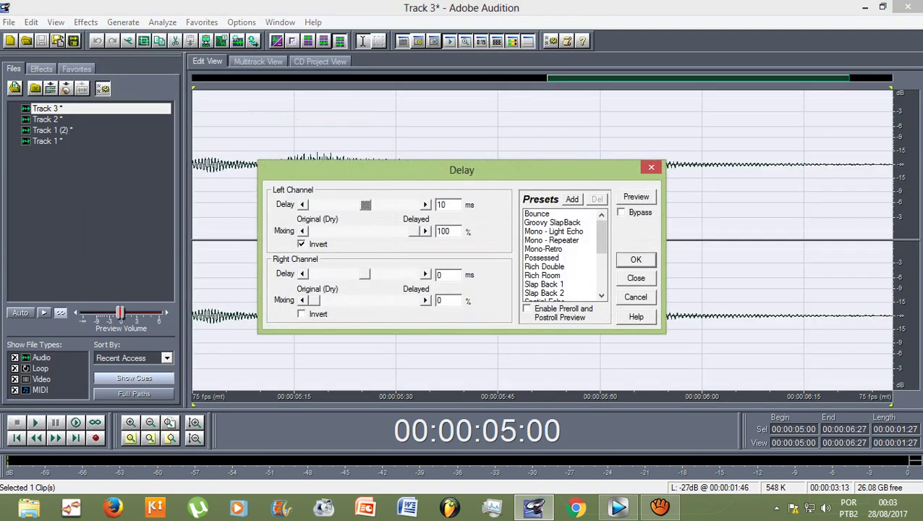
drag(601, 237, 601, 267)
click(550, 257)
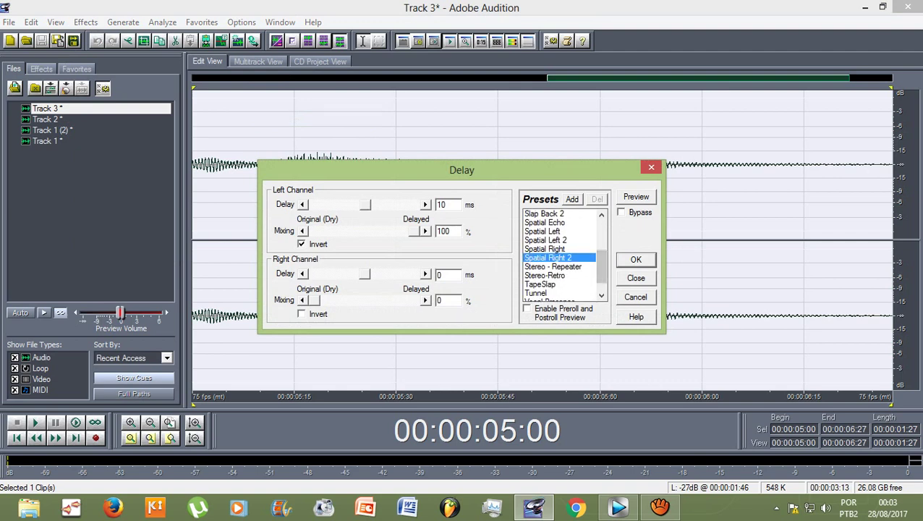
click(635, 259)
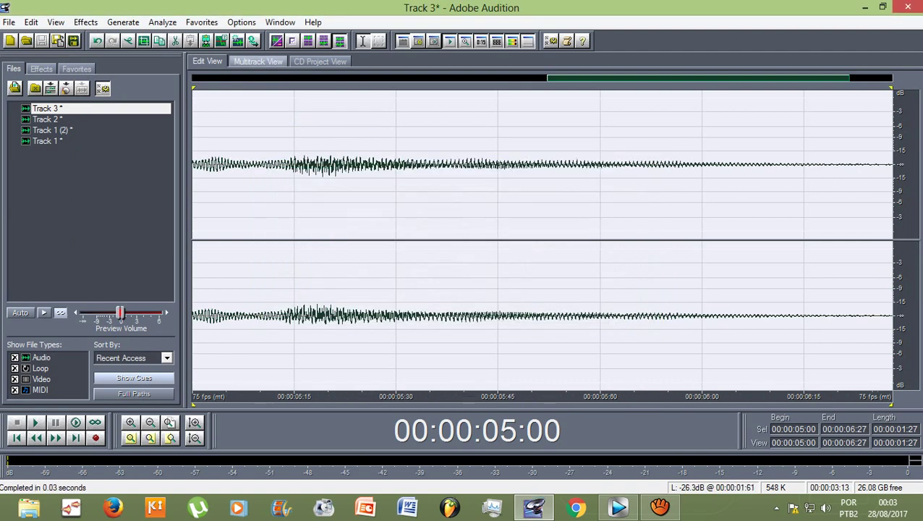
Return to the multitrack session and move the playback cursor back to 00:00:01:36
click(258, 60)
key(Left)
key(Left)
key(Left)
key(Left)
key(Left)
key(Left)
key(Left)
key(Left)
key(Left)
key(Left)
key(Left)
key(Left)
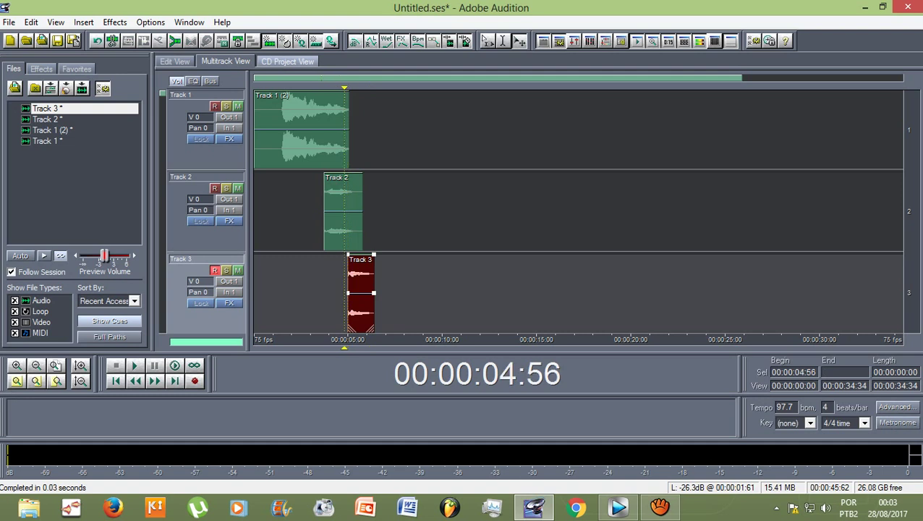
key(Left)
key(Left)
key(Left)
key(Left)
key(Left)
Set Track 1's volume to -9 dB
right_click(200, 117)
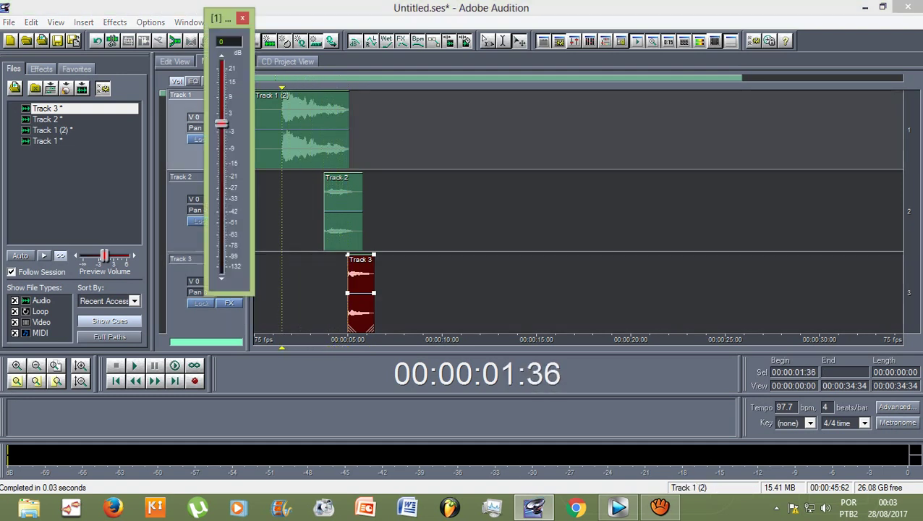
drag(221, 124, 221, 149)
click(315, 132)
Select the three clips one after another and play back the session from 00:00:01:06
click(343, 209)
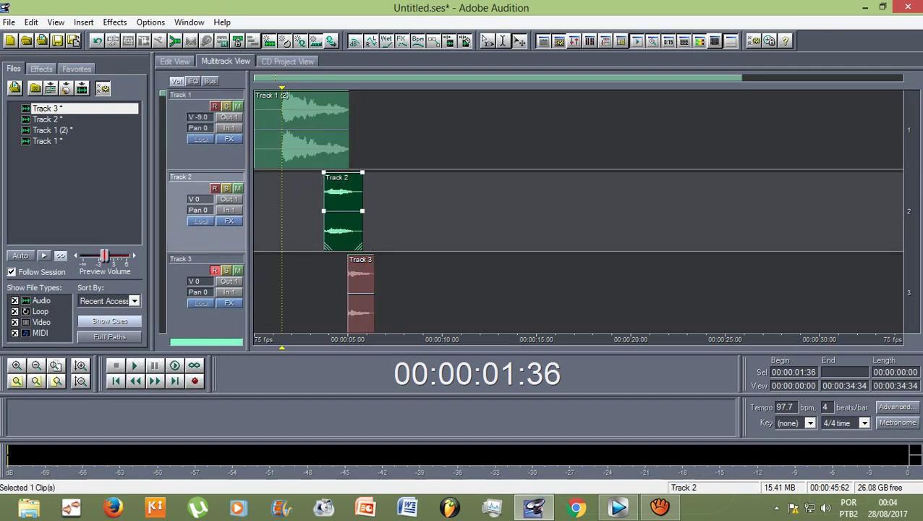
click(360, 290)
click(342, 211)
click(315, 132)
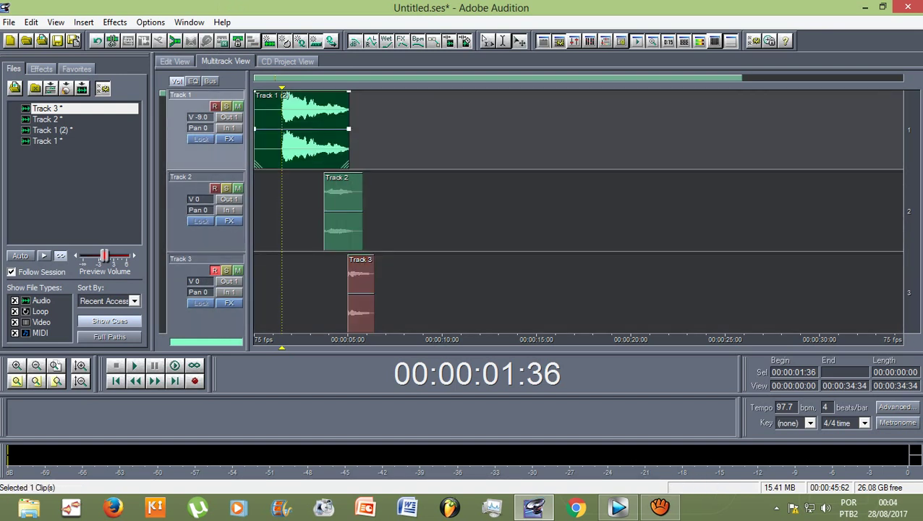
click(274, 90)
key(space)
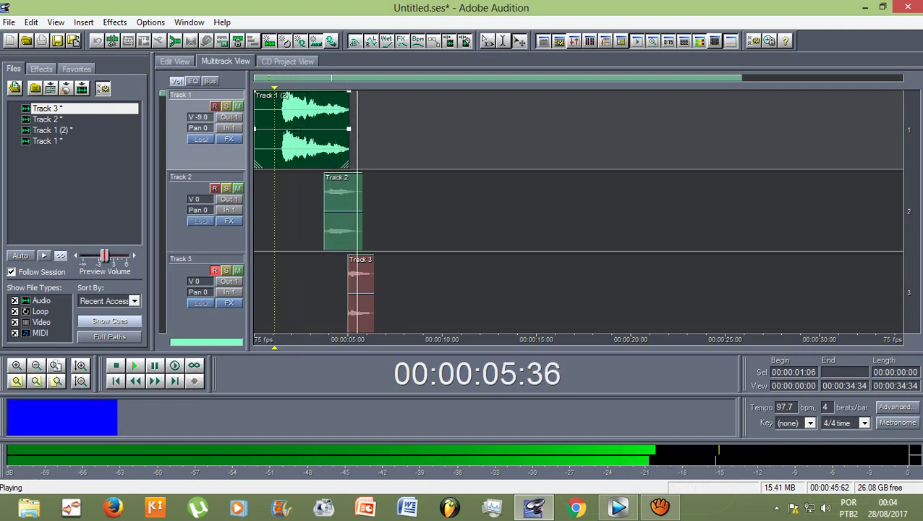
key(space)
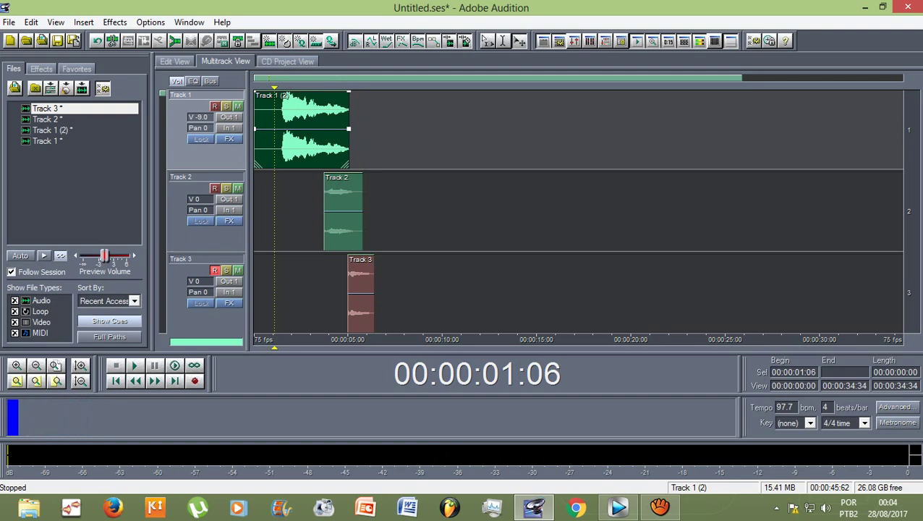
Open the Track 1 clip's waveform, undo and restore its last edit, and return to the multitrack session
double_click(300, 130)
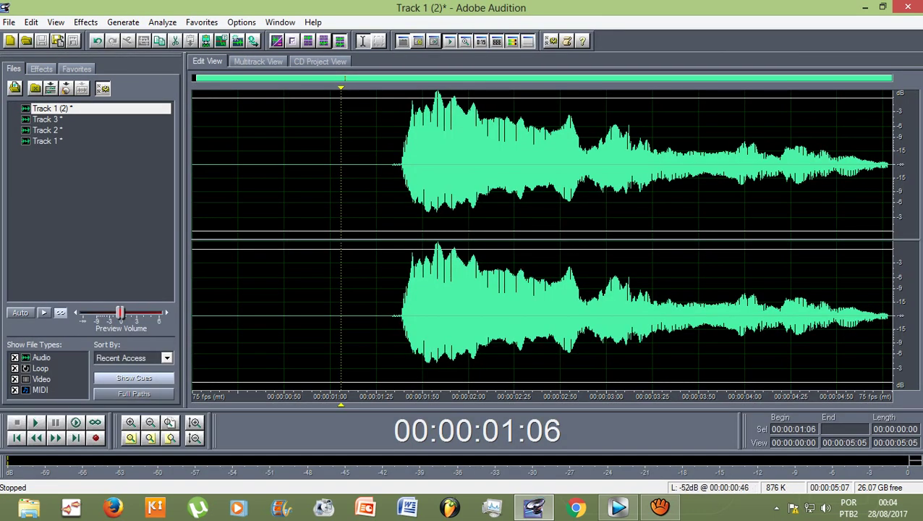
click(97, 41)
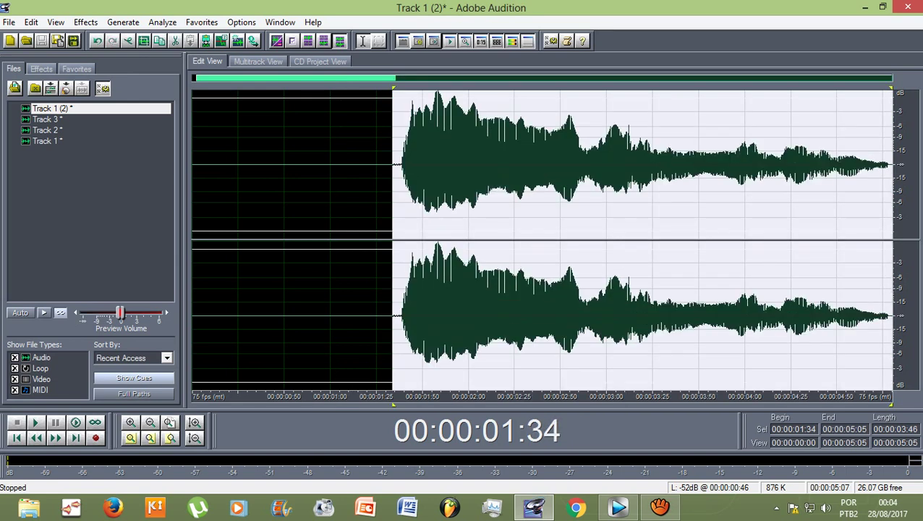
click(400, 242)
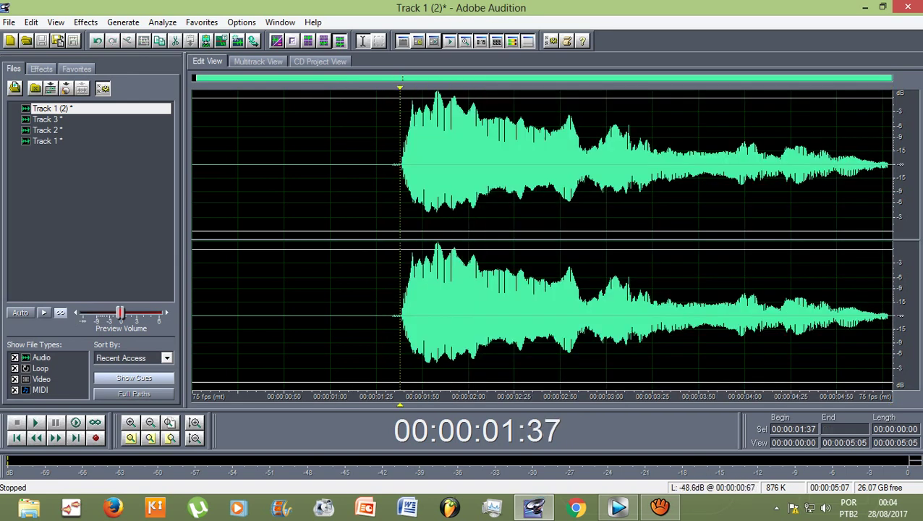
click(258, 62)
Open the Track 2 clip's waveform, undo and redo its last effect, and return to the multitrack session
double_click(350, 210)
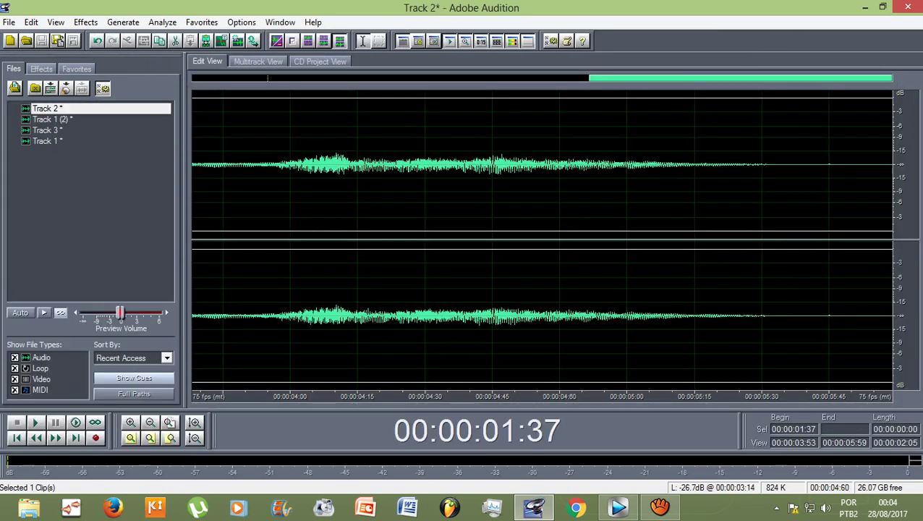
double_click(205, 196)
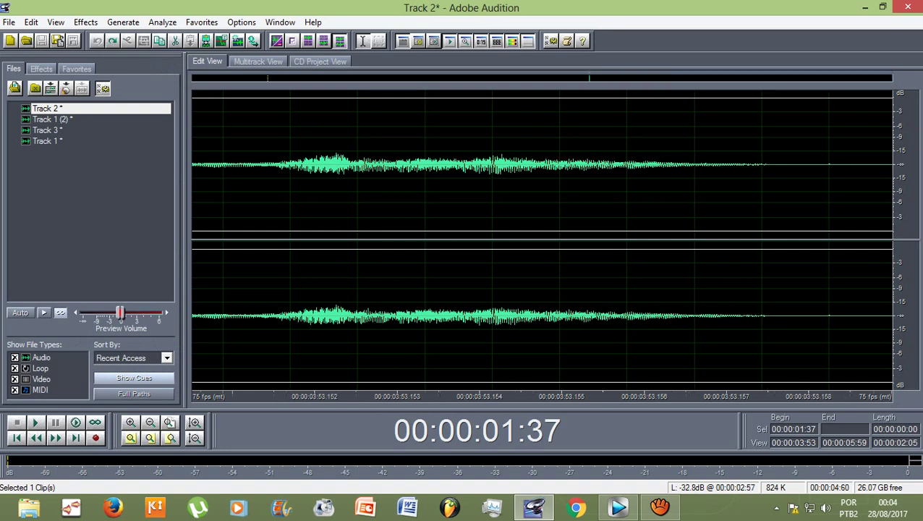
click(268, 185)
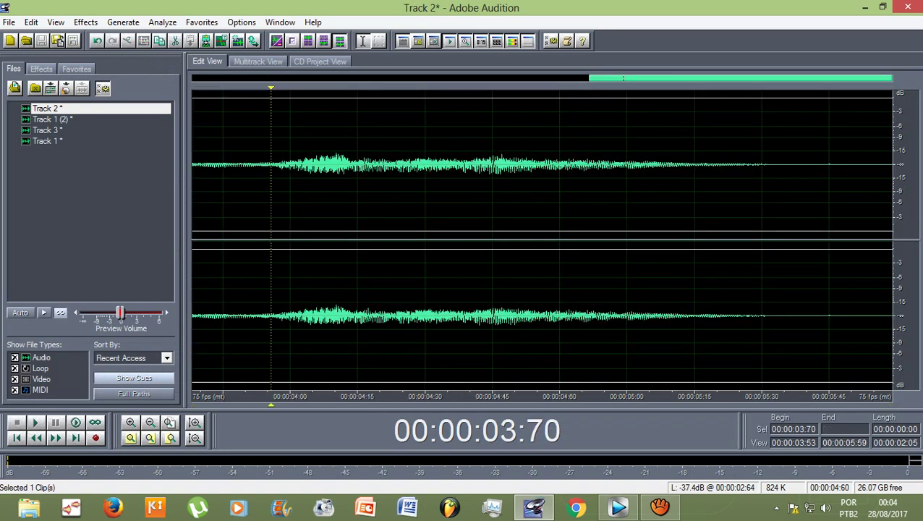
click(259, 61)
Open the Track 3 clip's waveform, undo and redo its last effect, and return to the multitrack session
click(360, 293)
double_click(360, 293)
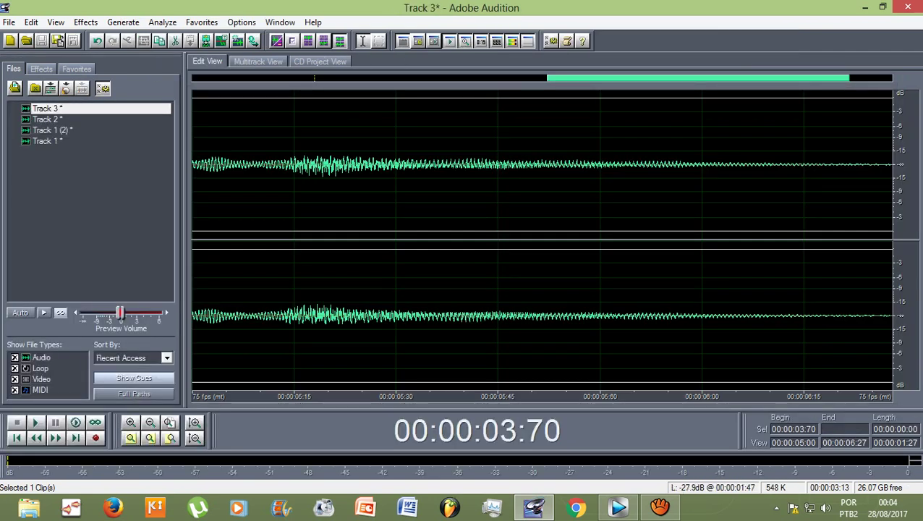
double_click(360, 289)
click(113, 41)
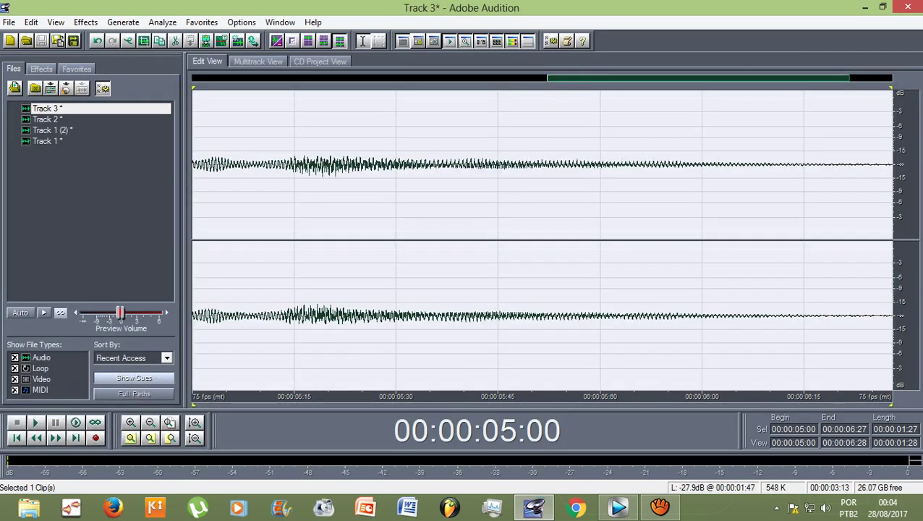
click(258, 61)
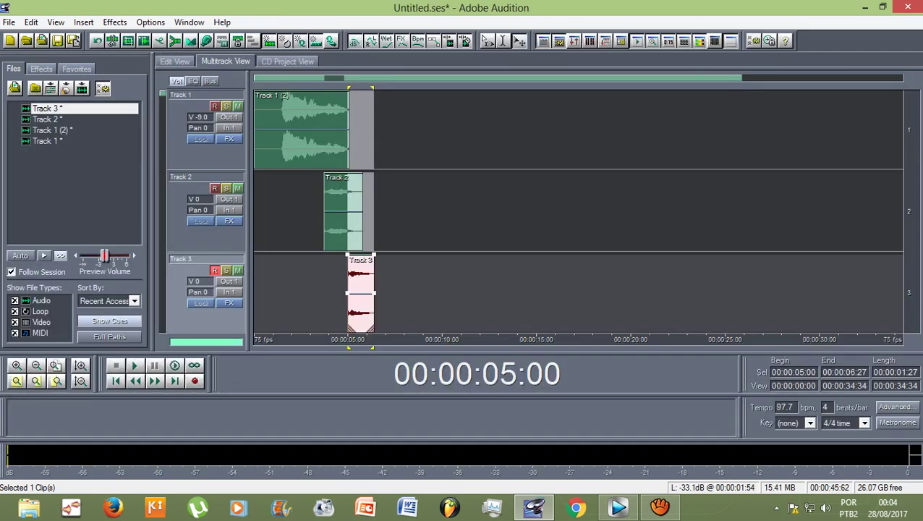
Move the playback cursor back to 00:00:01:16 in the multitrack session
key(Left)
key(Left)
key(Left)
key(Left)
key(Left)
key(Left)
key(Left)
key(Left)
key(Left)
key(Left)
key(Left)
key(Left)
key(Left)
key(Left)
key(Left)
key(Left)
key(Left)
key(Left)
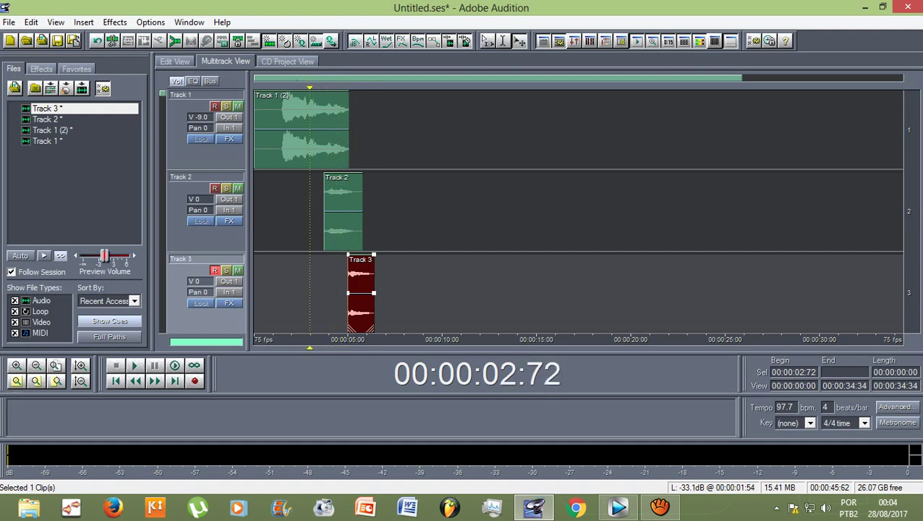
key(Left)
key(Left)
key(Left)
key(Left)
key(Left)
key(Left)
key(Left)
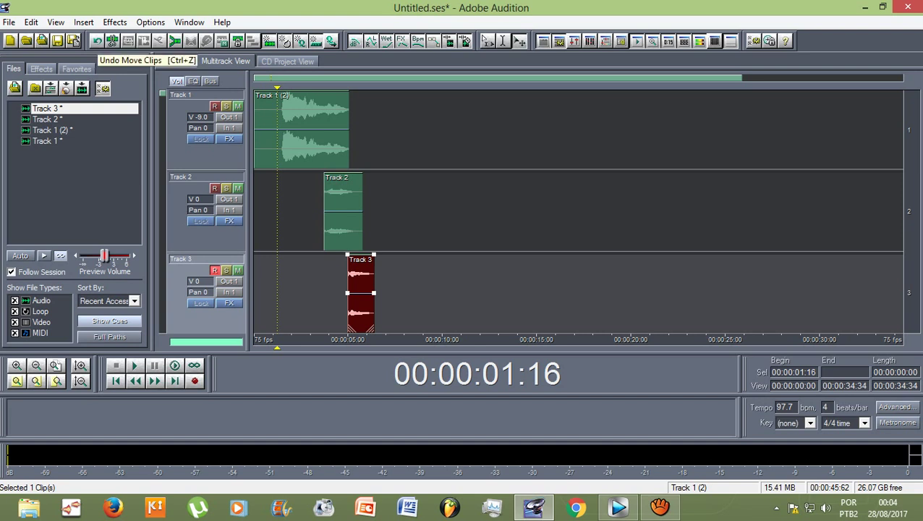
Undo the session edits back through the Track 1 volume change and the clip trims, restoring the original full-length takes on all three tracks
click(98, 41)
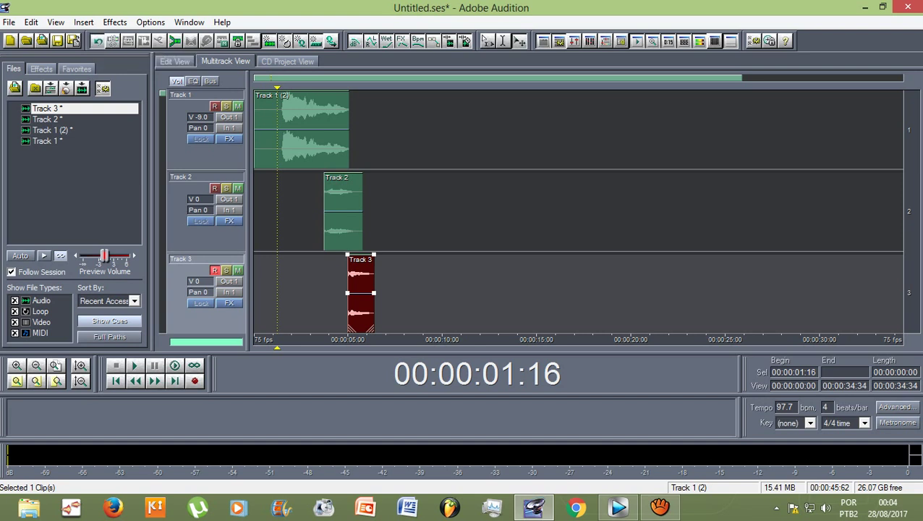
click(98, 41)
click(97, 42)
click(98, 41)
click(98, 42)
click(97, 41)
click(97, 41)
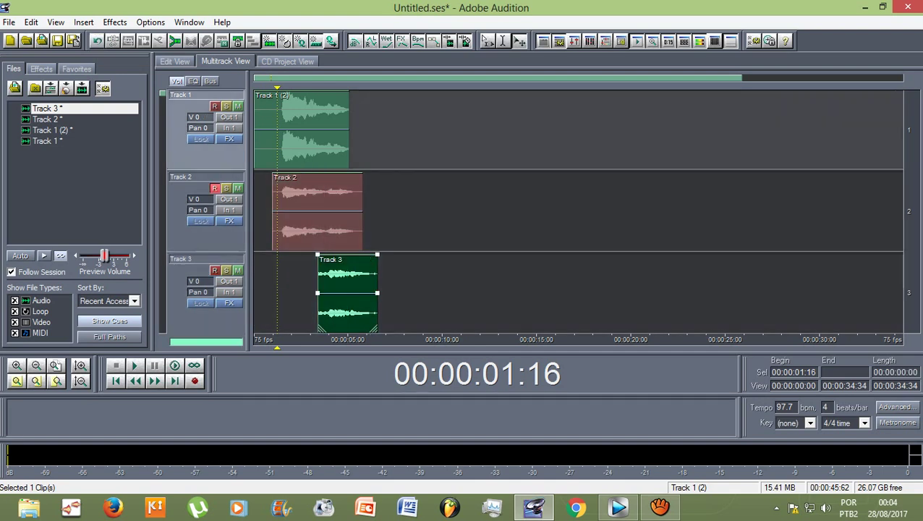
click(98, 41)
click(98, 41)
click(97, 41)
click(97, 41)
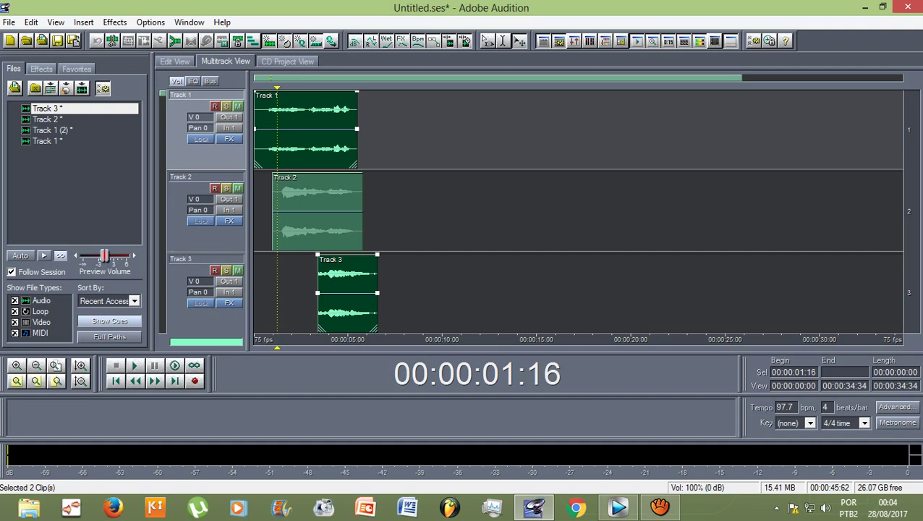
Play back the restored three-track session from the beginning and deselect the clips
key(Home)
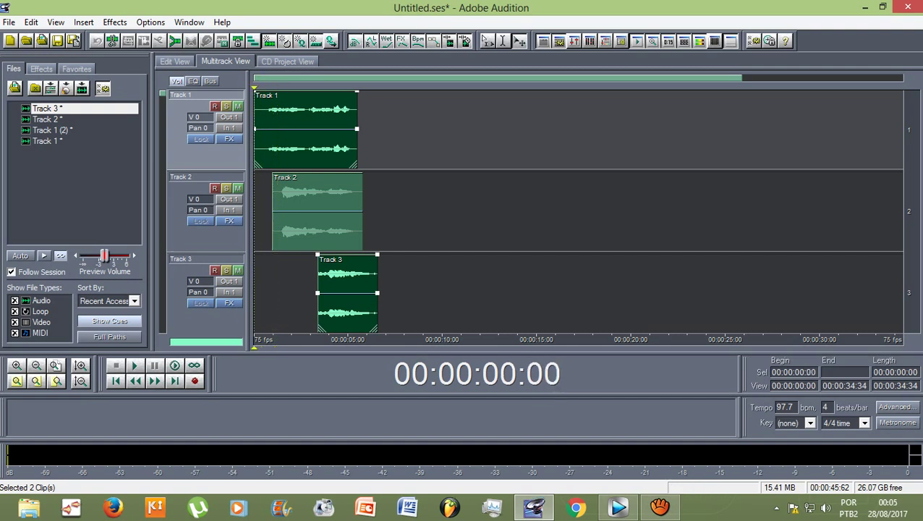
key(space)
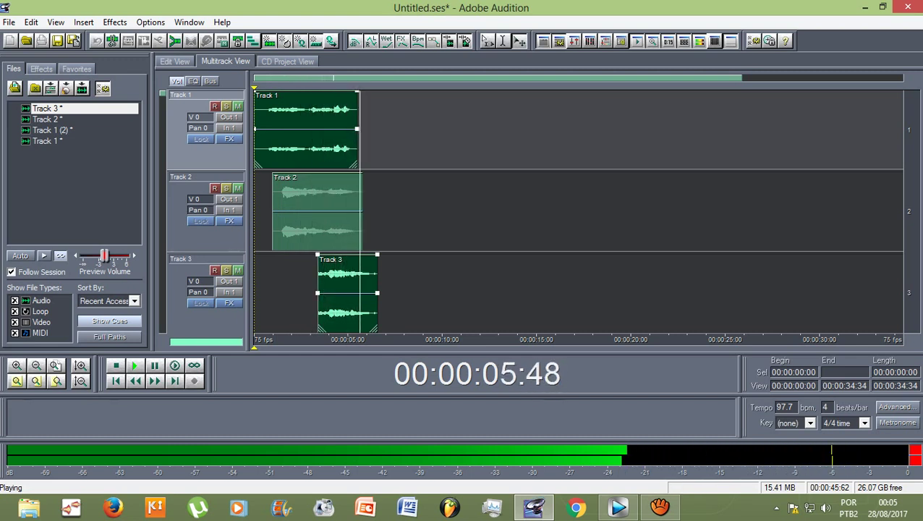
key(space)
click(506, 211)
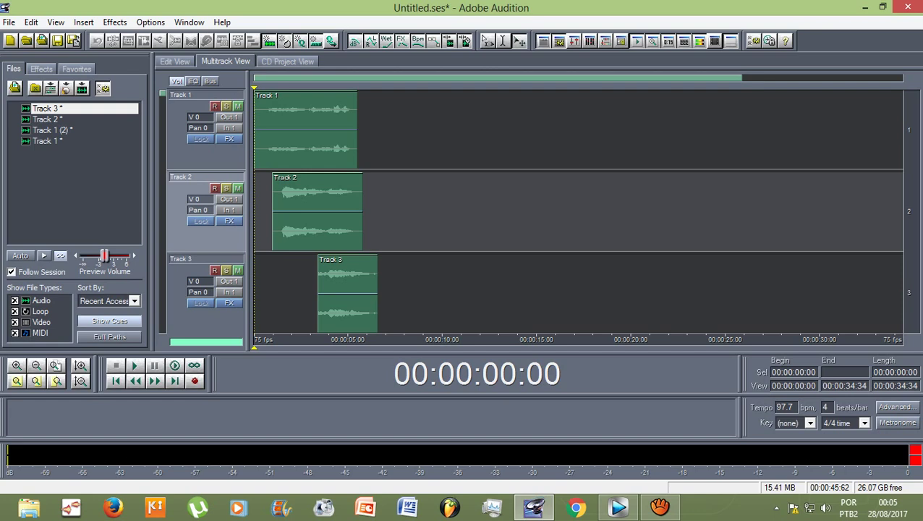
click(658, 506)
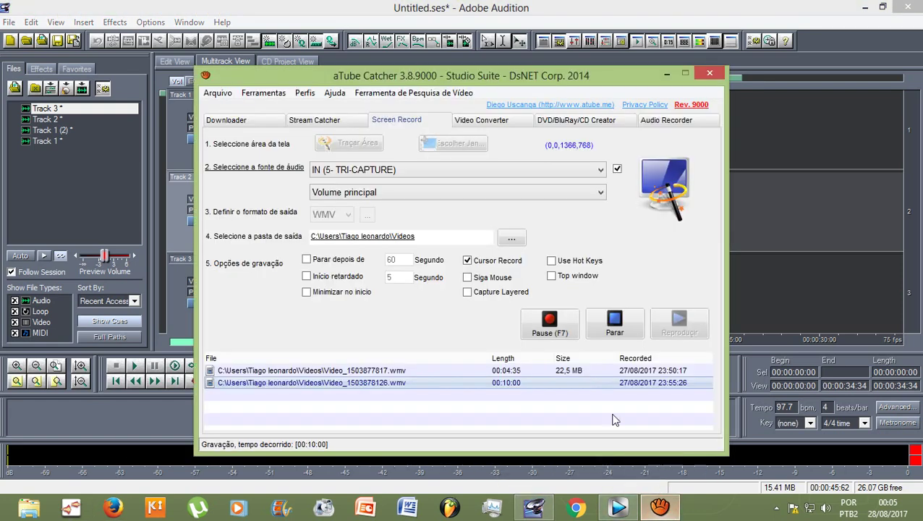